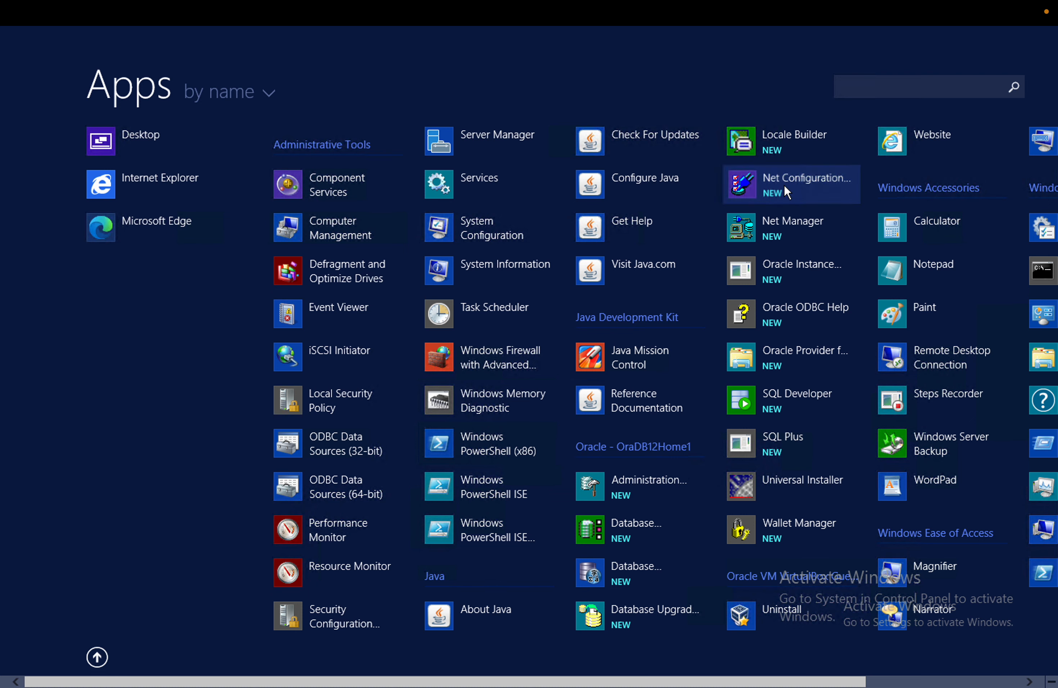
Run Net Configuration Assistant as administrator, then refresh the desktop
right_click(783, 185)
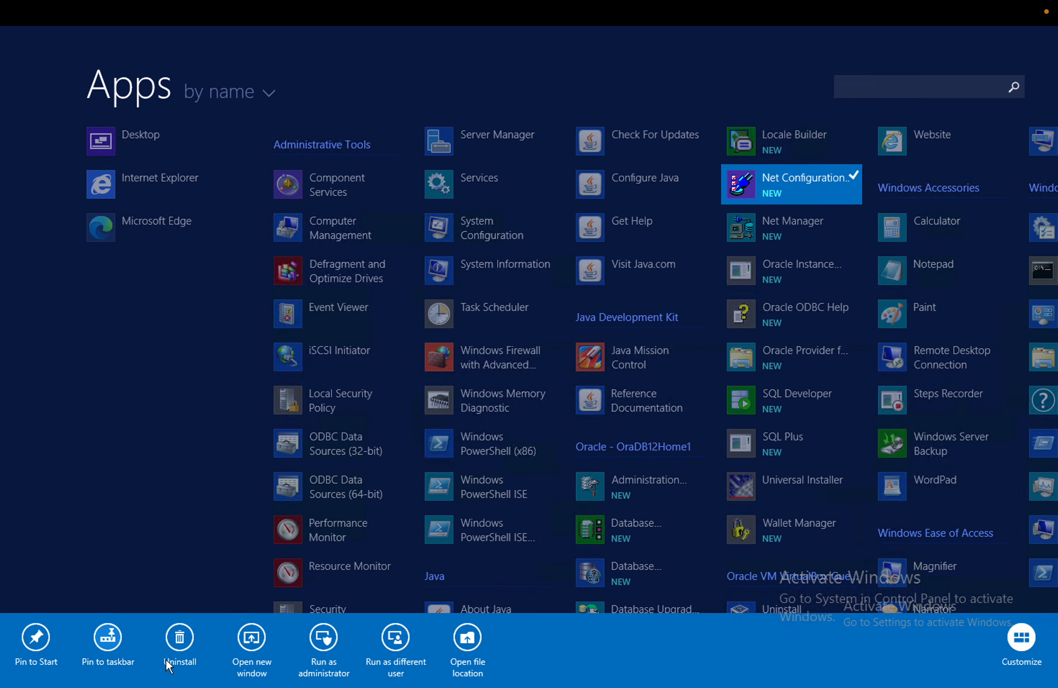
click(328, 644)
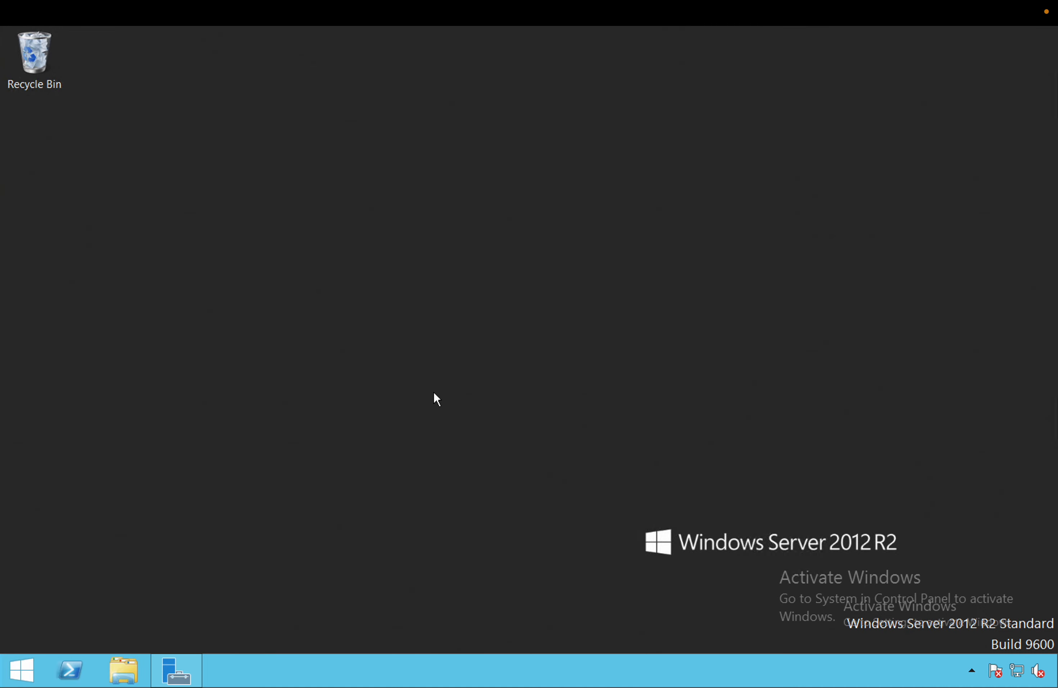
right_click(415, 282)
click(452, 323)
Relaunch Net Configuration Assistant as administrator from the Start screen's full apps list
click(12, 669)
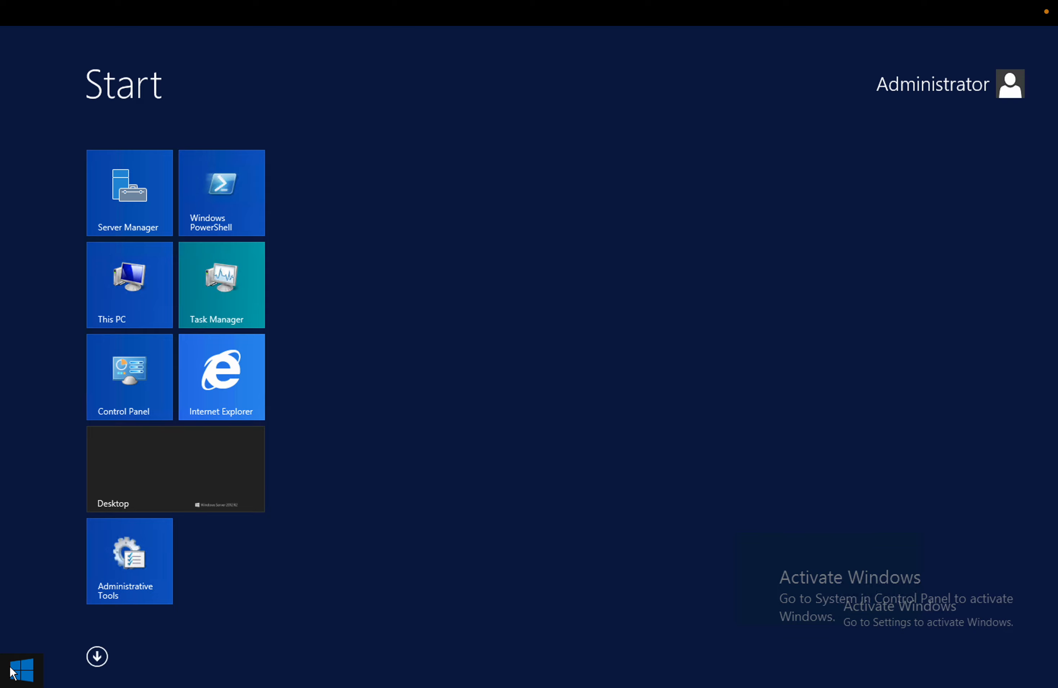
click(100, 659)
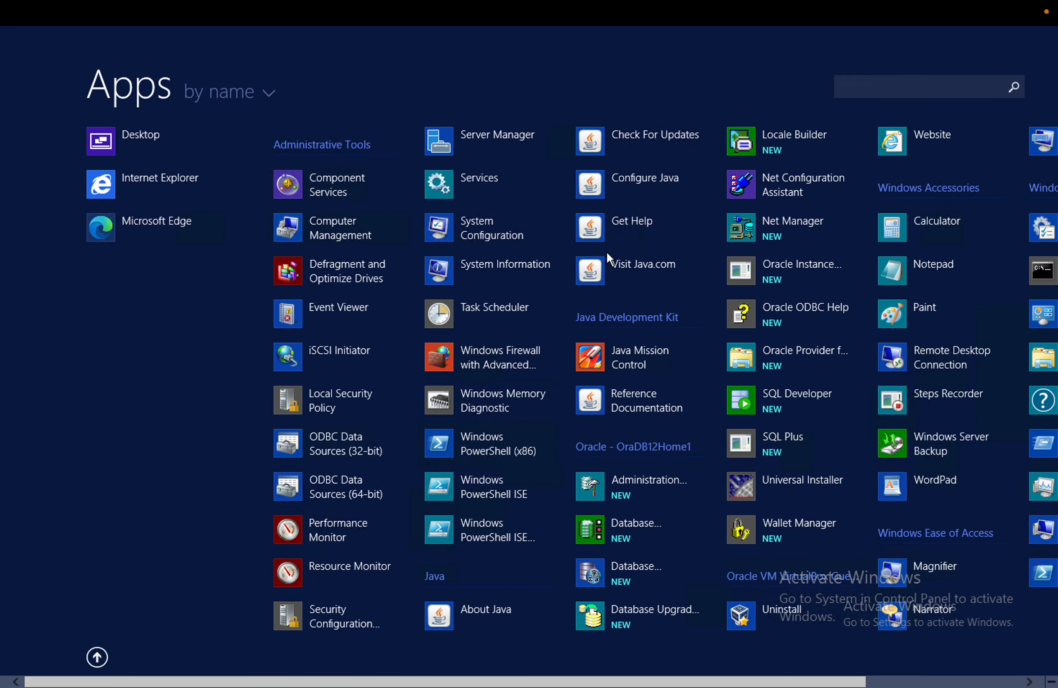
right_click(795, 187)
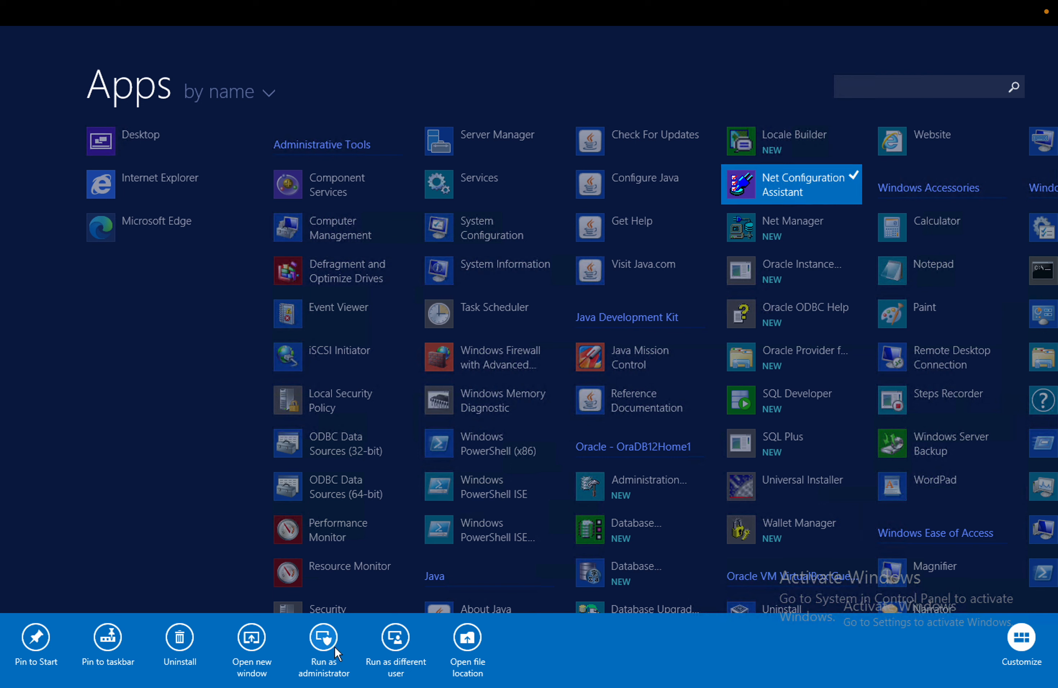
click(325, 638)
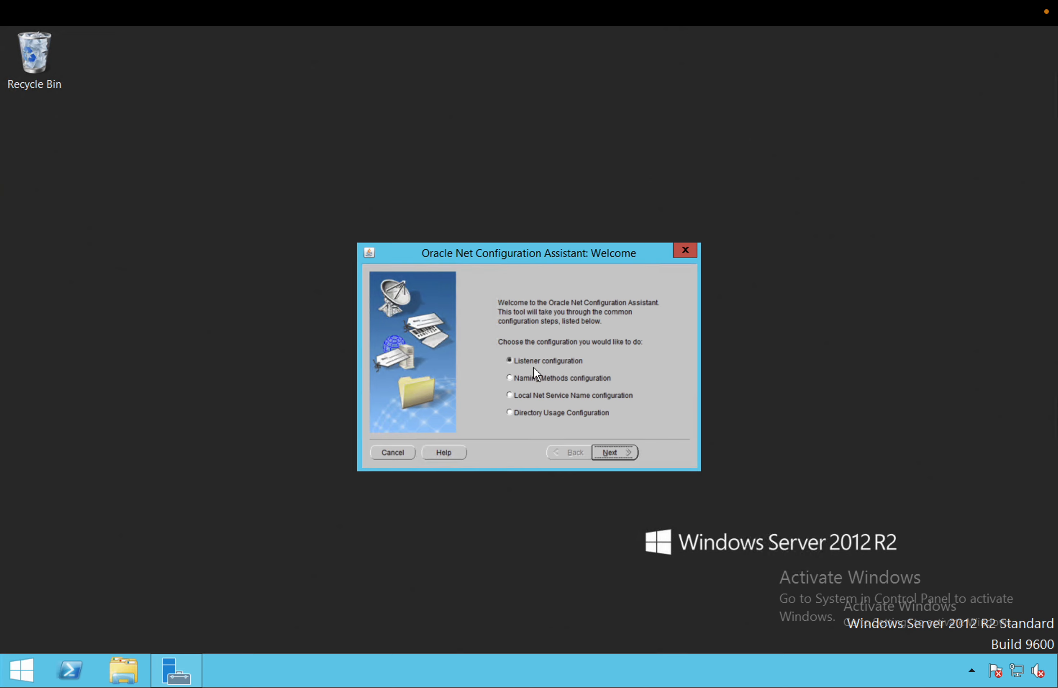
Add listener LISTENER on TCP standard port 1521, declining another listener, and finish the wizard
click(626, 455)
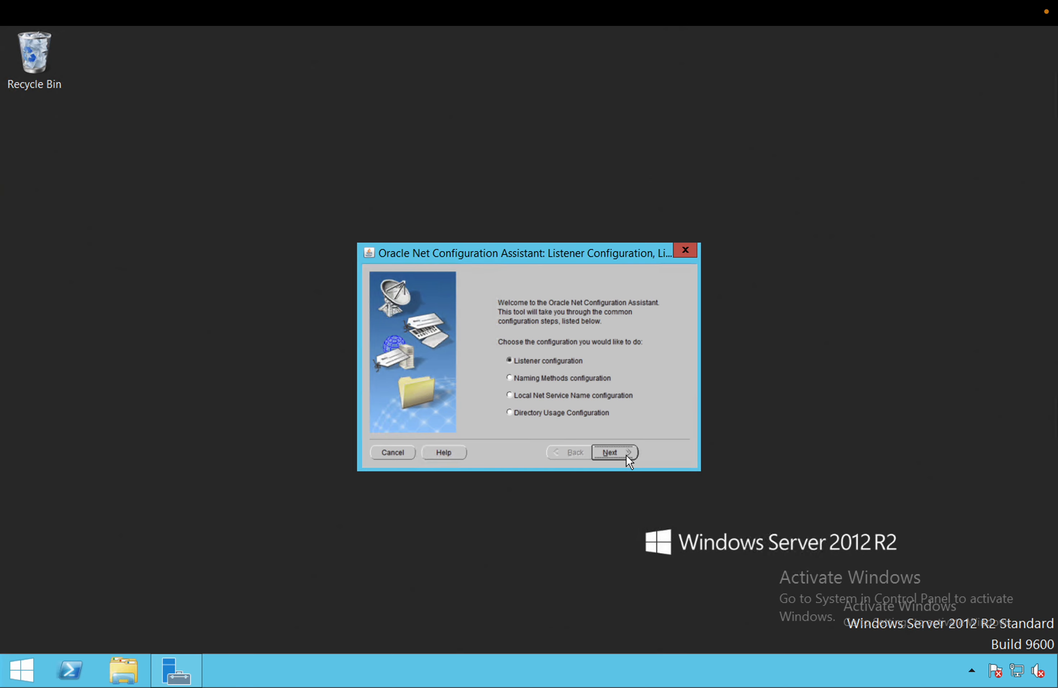
drag(587, 250, 588, 224)
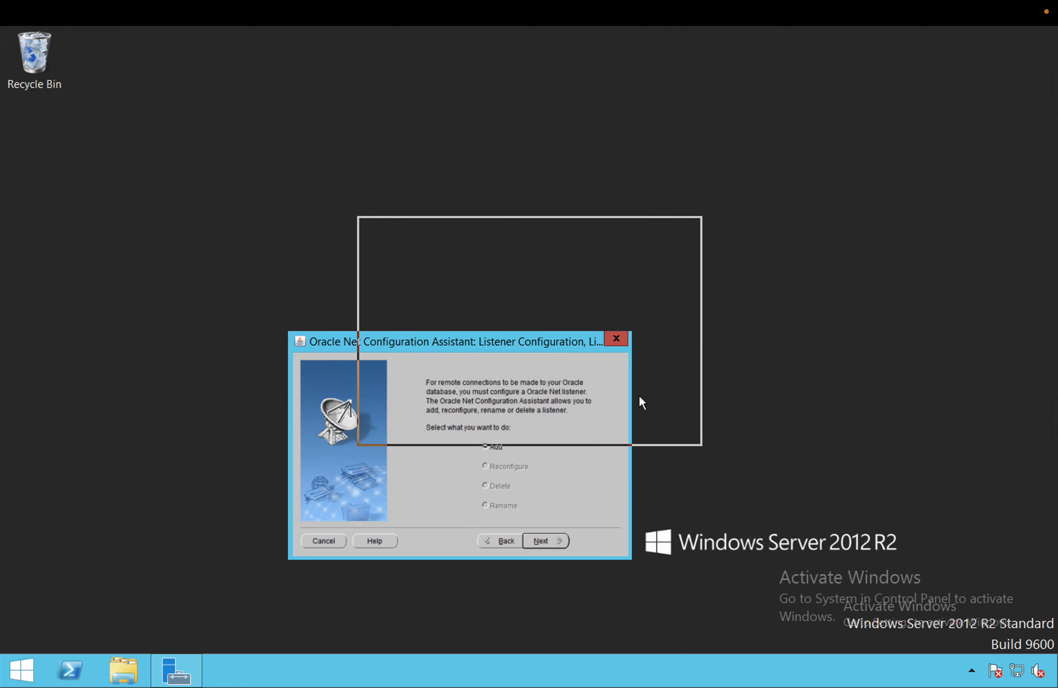
click(627, 427)
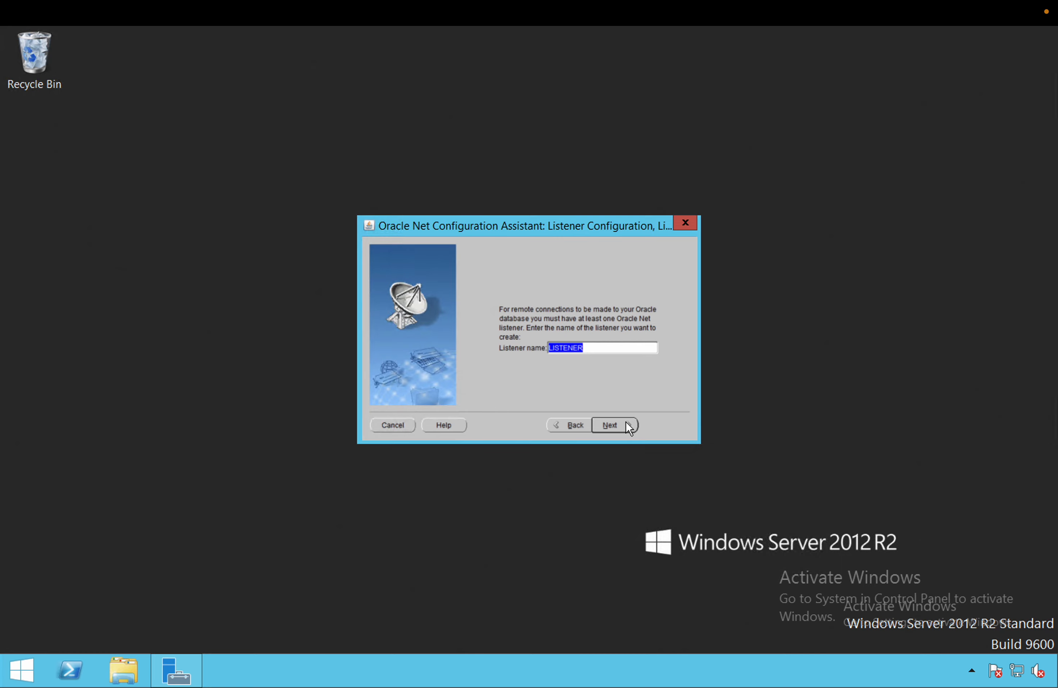
click(625, 424)
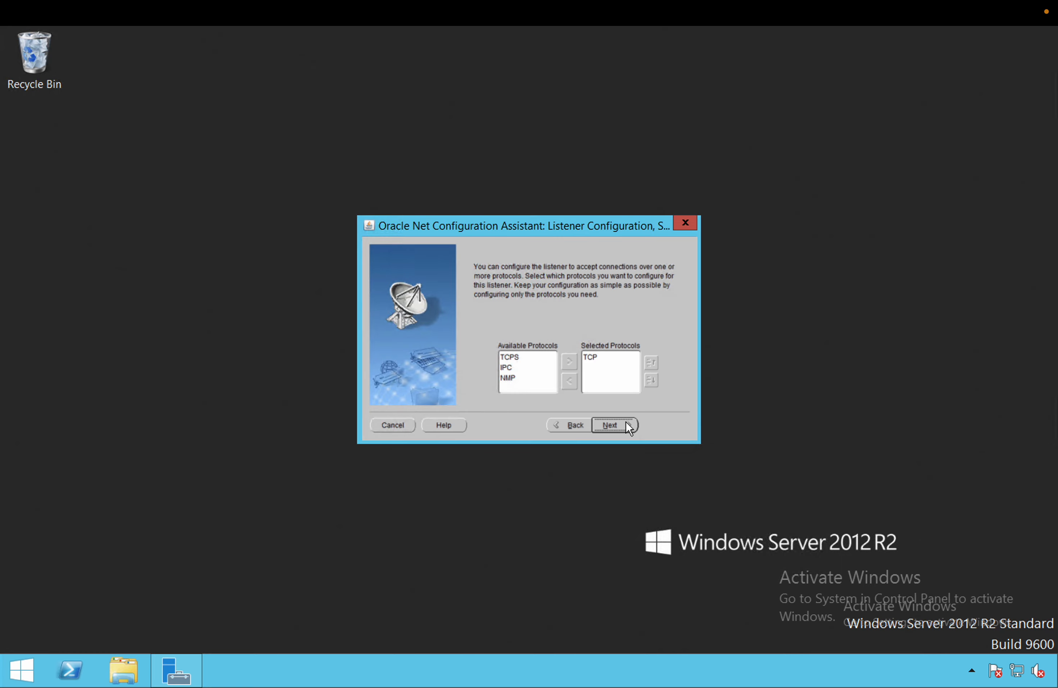
click(626, 424)
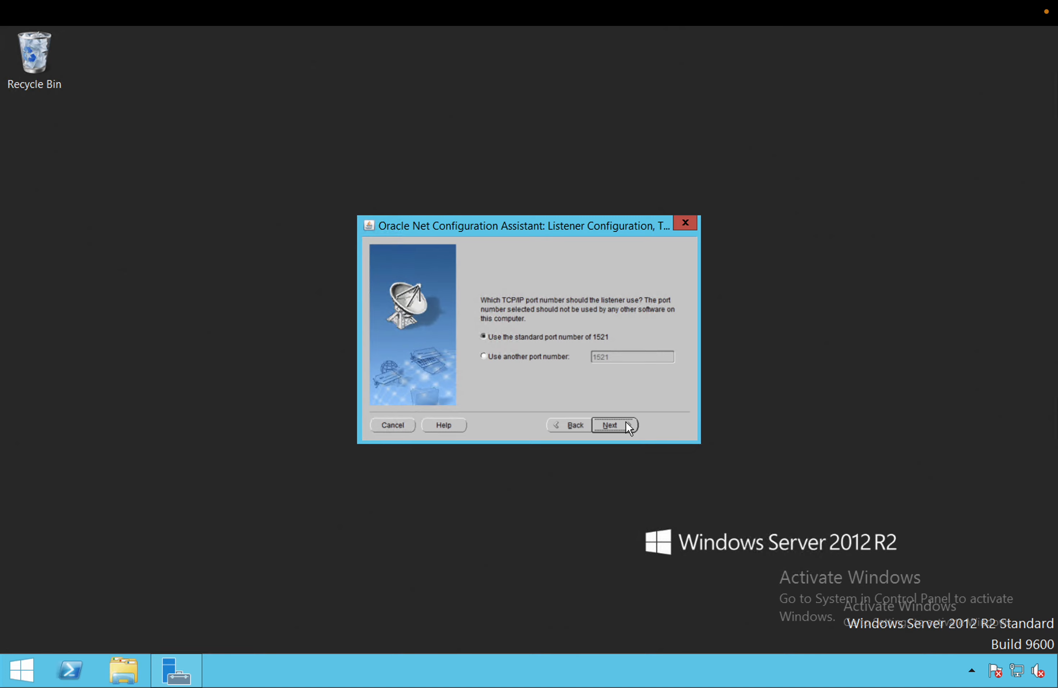
click(625, 424)
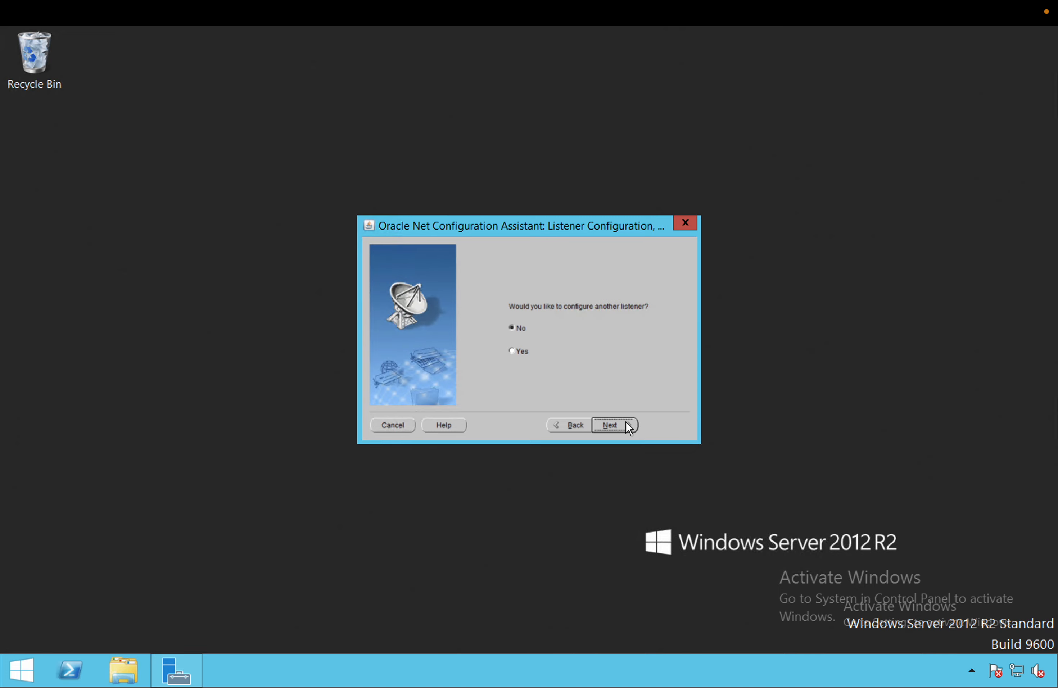
click(626, 424)
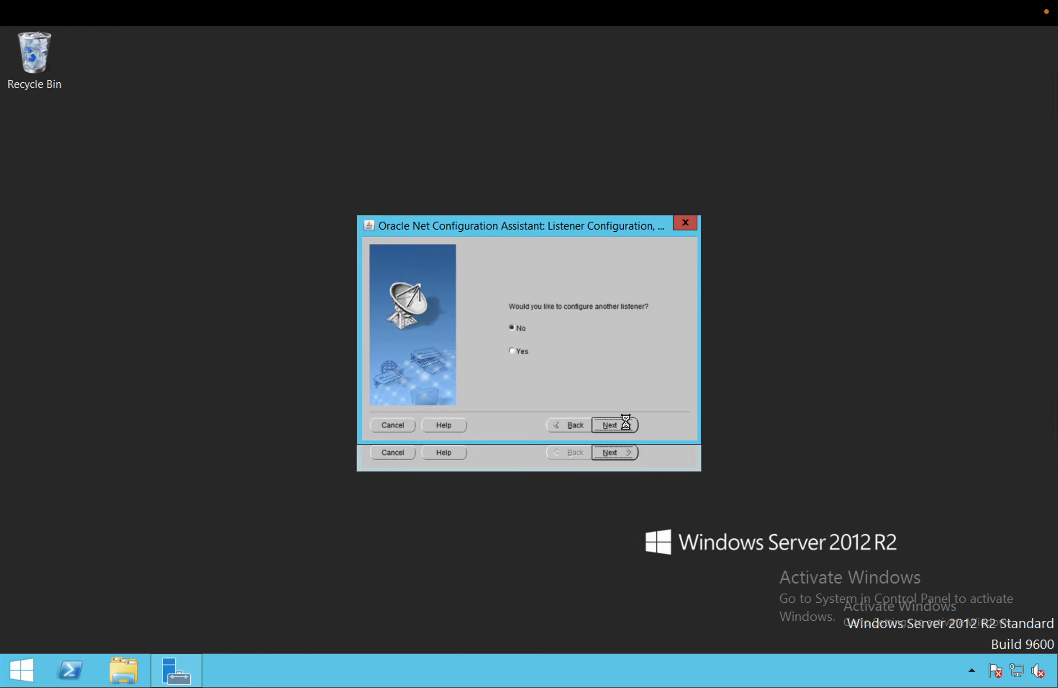
click(626, 424)
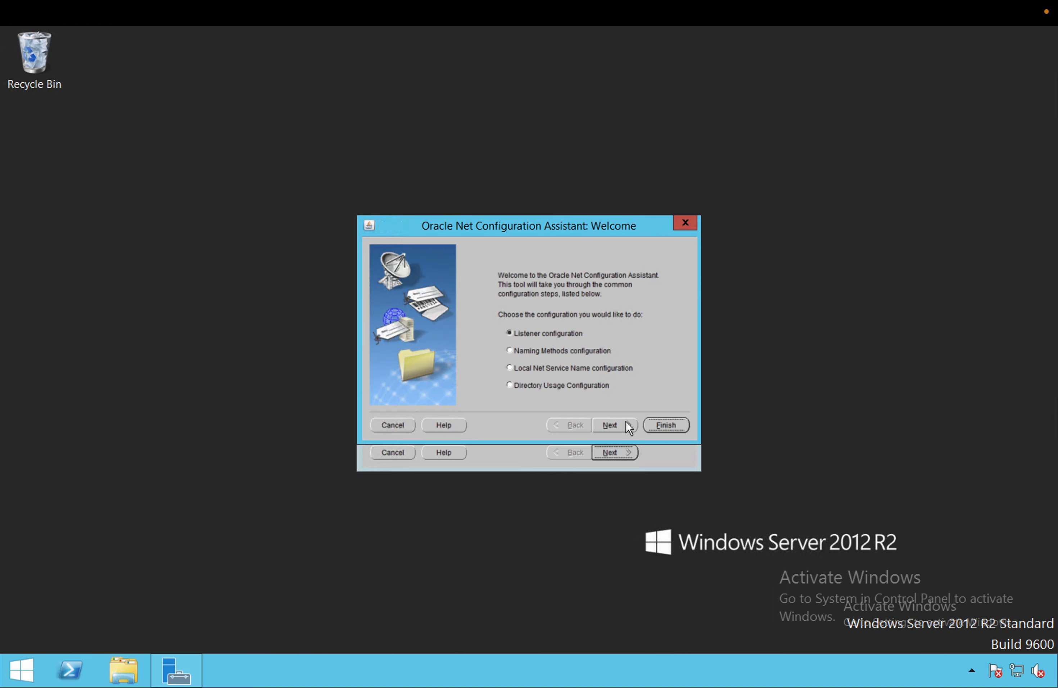
click(671, 421)
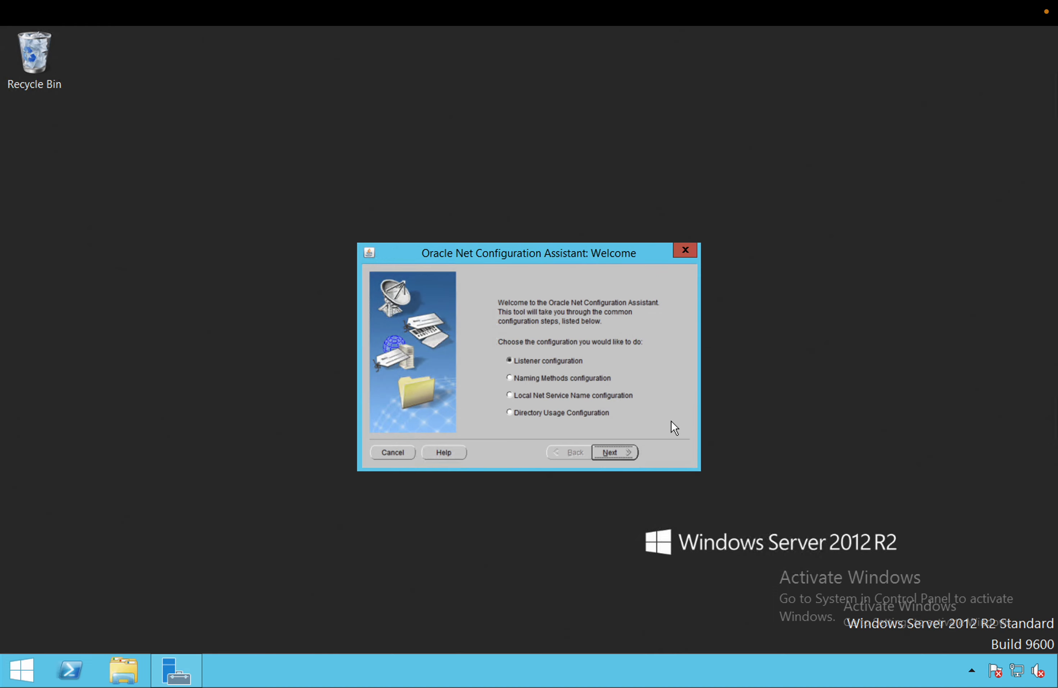
Quit Net Configuration Assistant, confirming the exit, and refresh the desktop
click(695, 252)
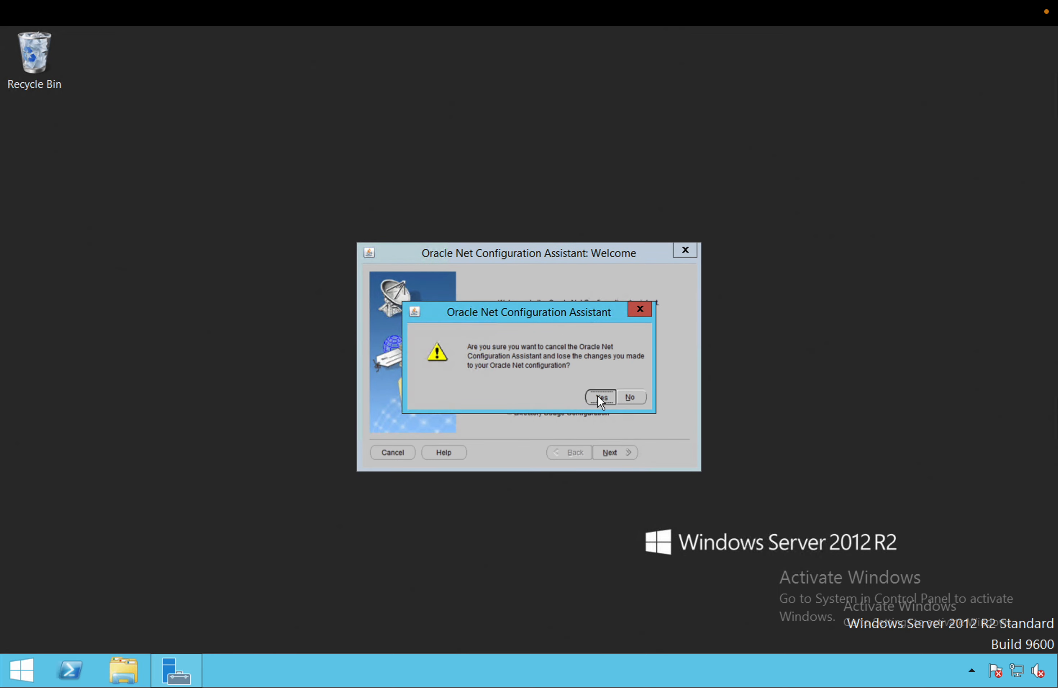
click(597, 395)
right_click(372, 267)
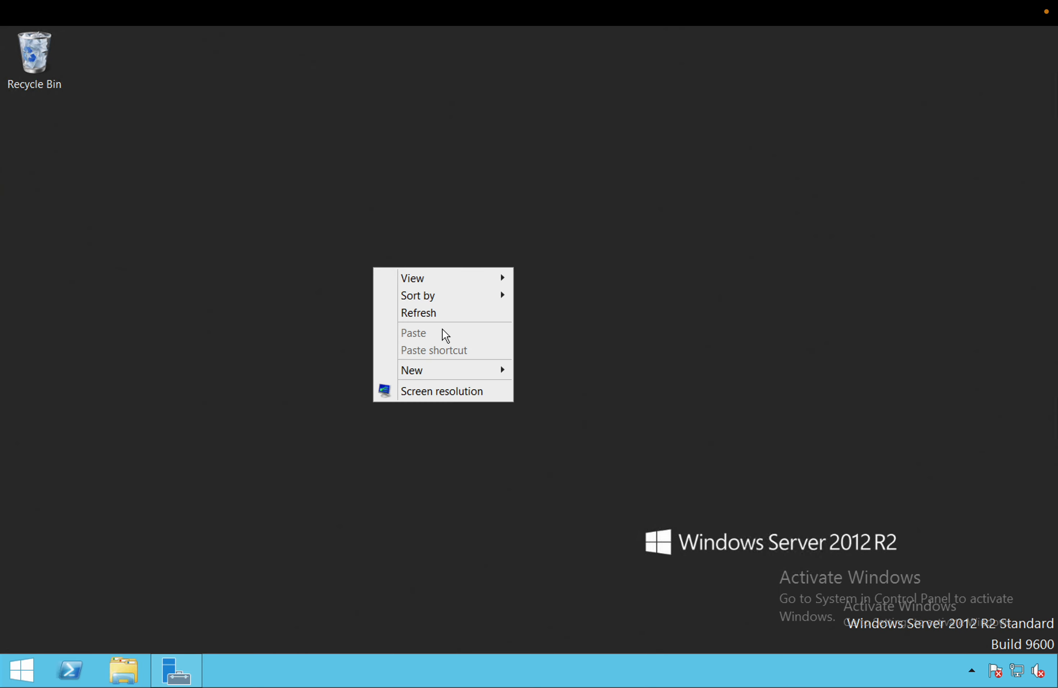
click(436, 310)
Run Database Configuration Assistant as administrator from the Start screen's apps list
click(20, 670)
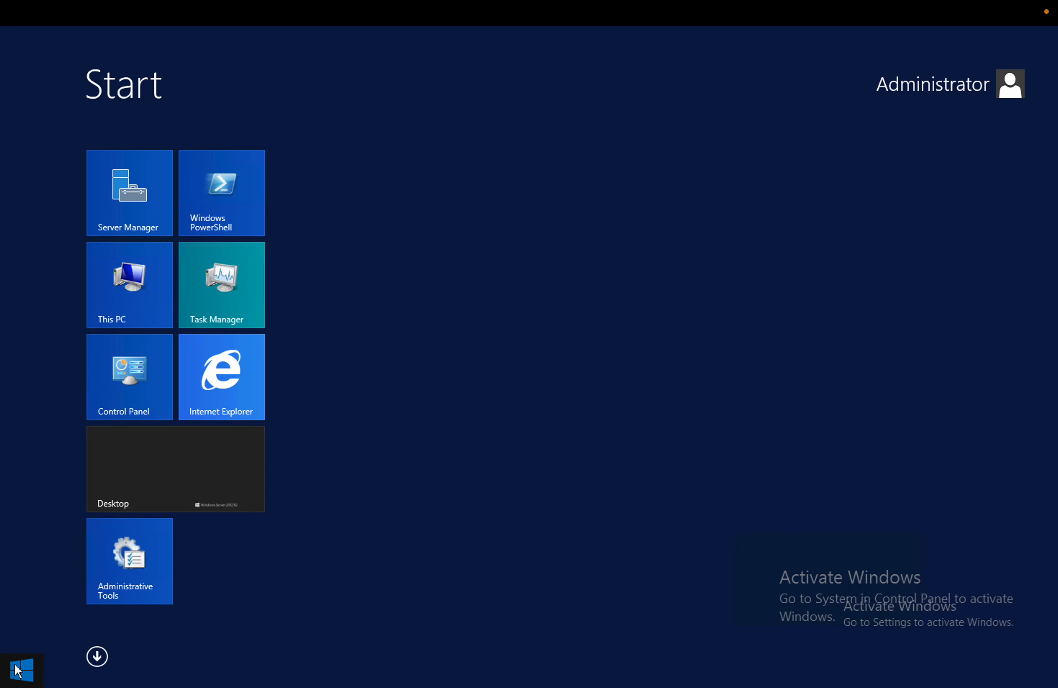
click(98, 664)
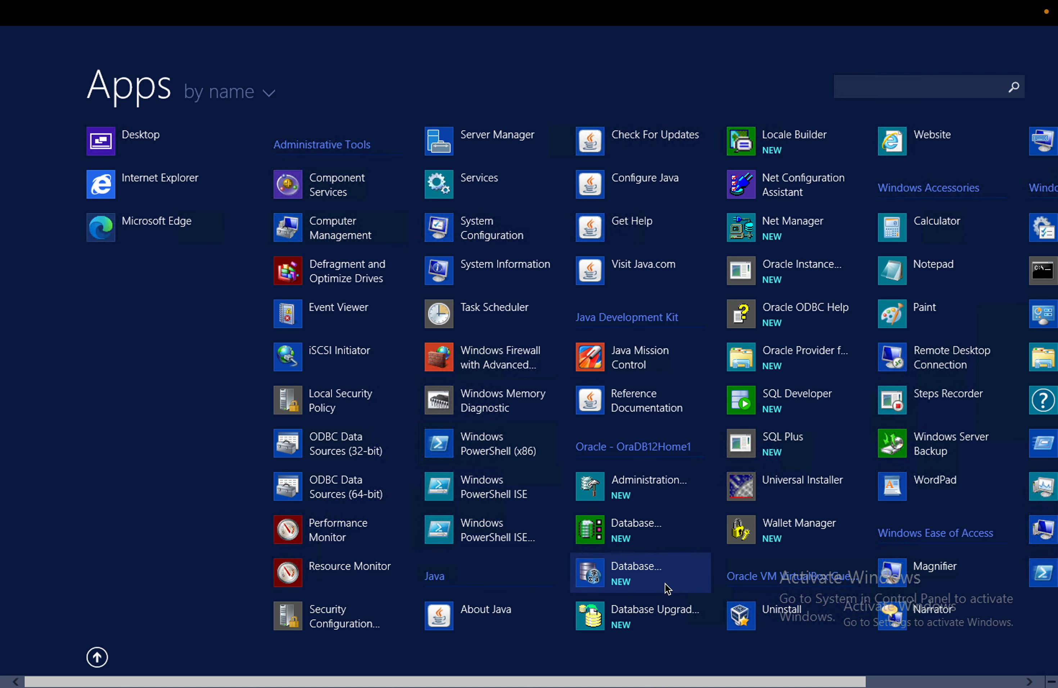
right_click(630, 529)
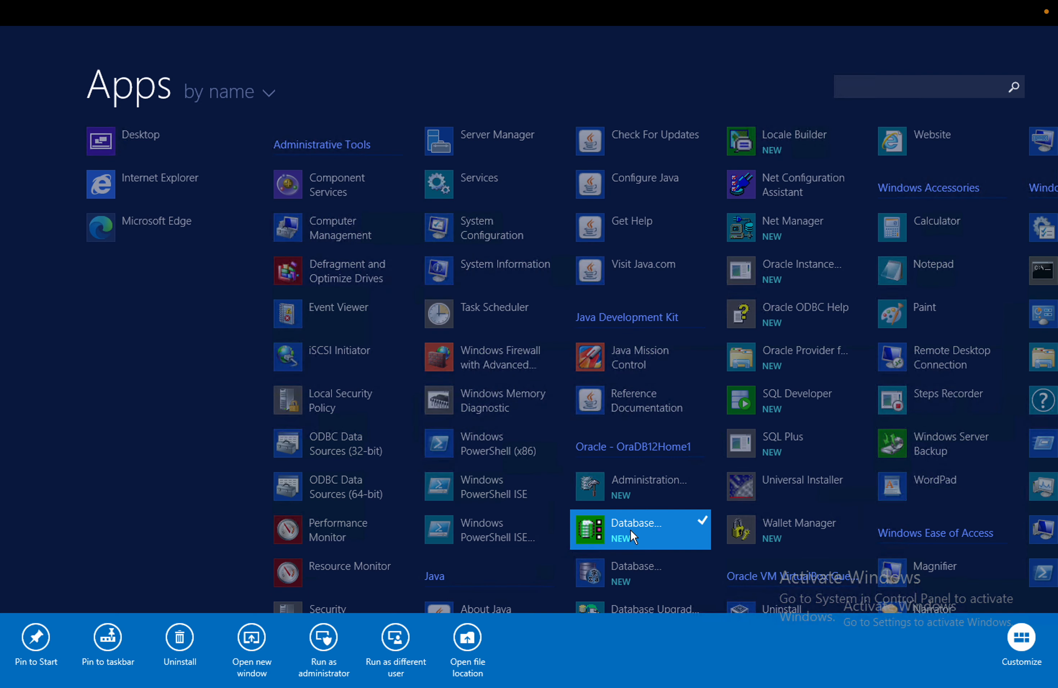
click(316, 636)
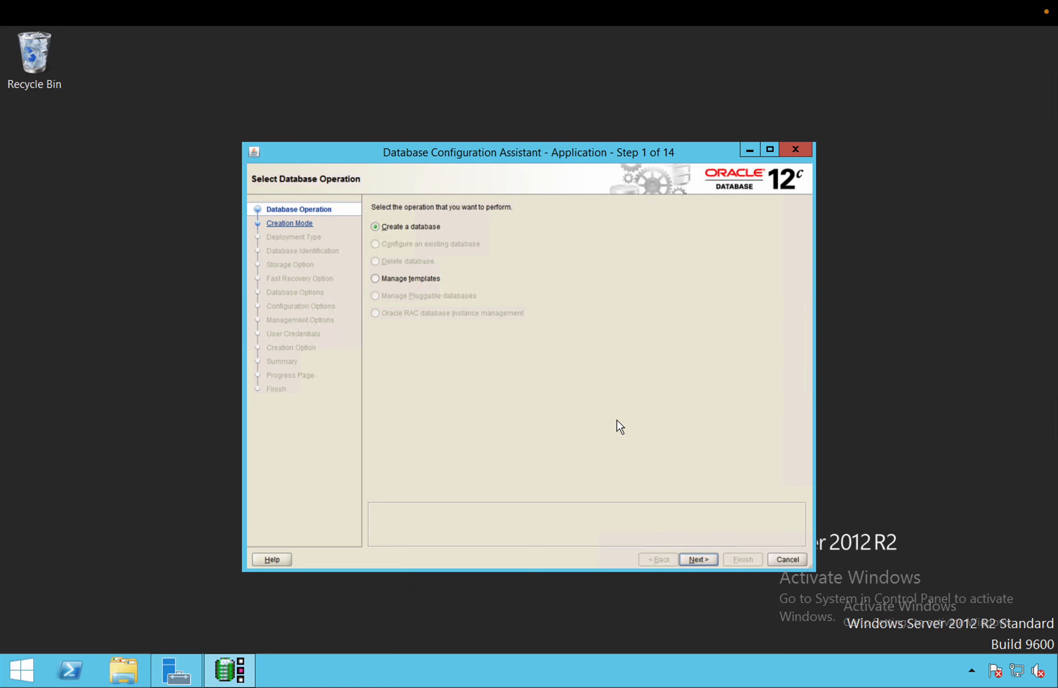
Choose Create a database with Advanced configuration and continue past the General Purpose template
click(695, 562)
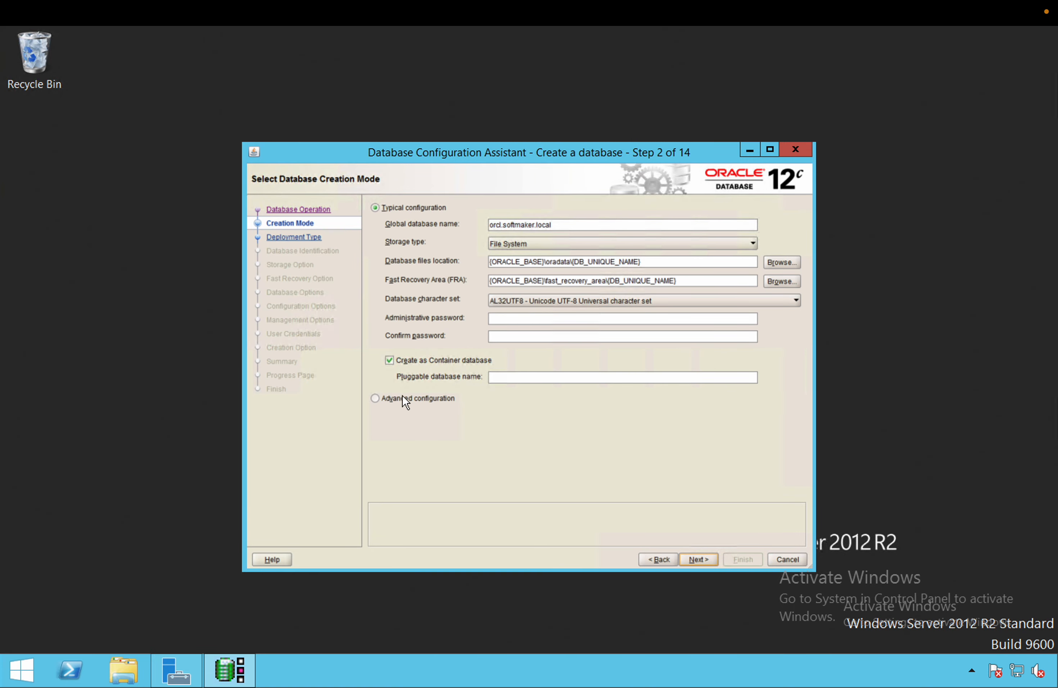
click(405, 399)
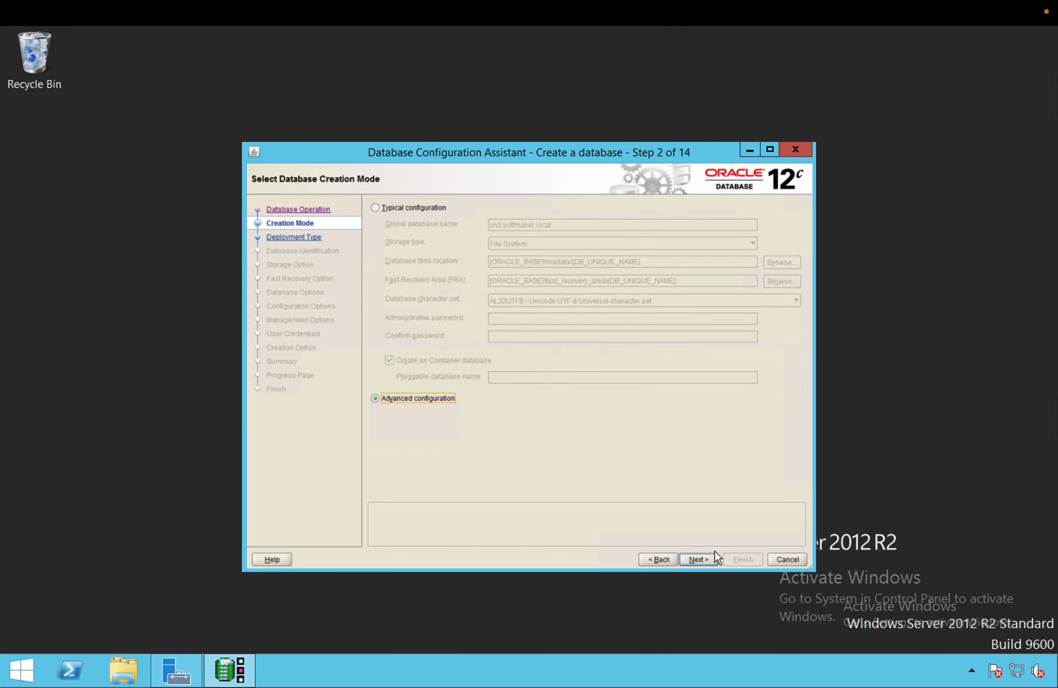
click(706, 559)
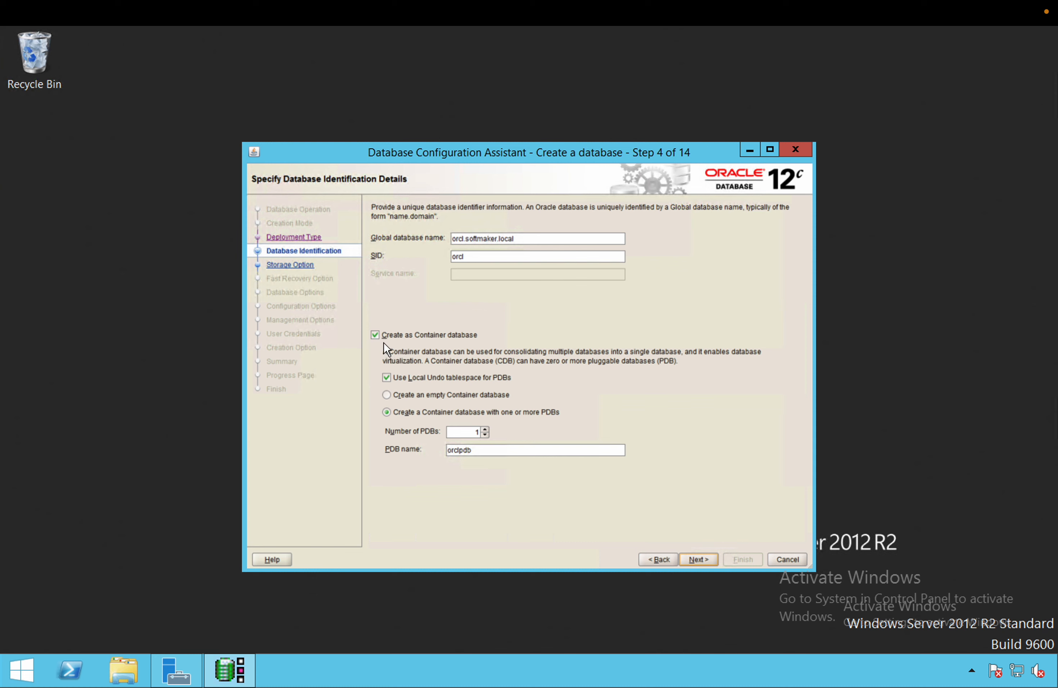
Uncheck Create as Container database and review global name orcl.softmaker.local before continuing
click(375, 335)
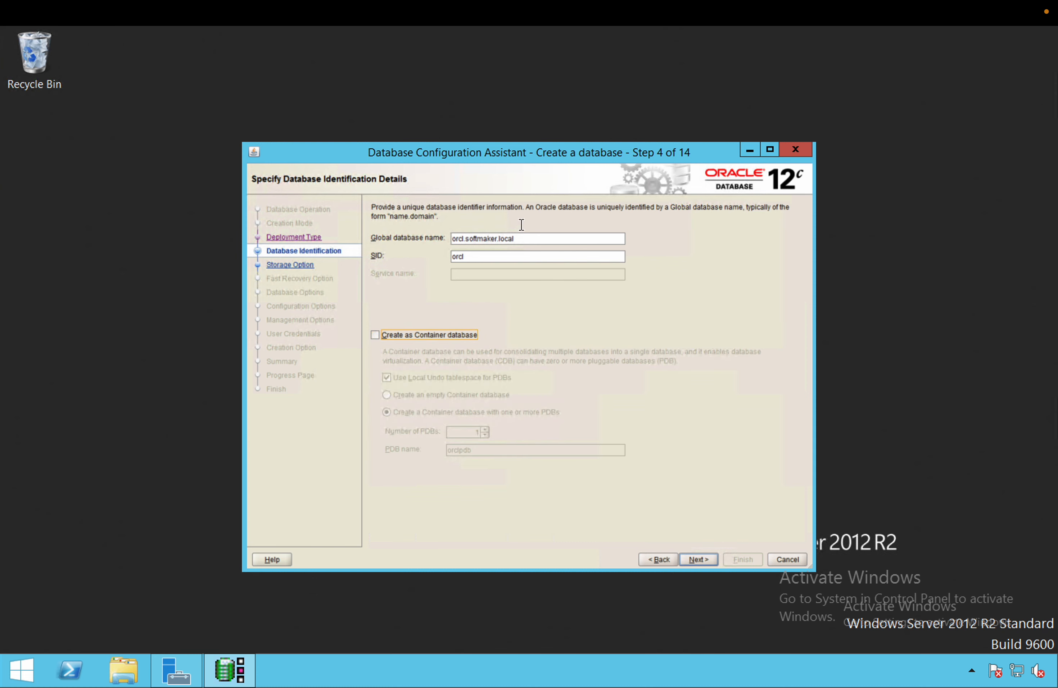
click(464, 241)
drag(515, 240, 467, 238)
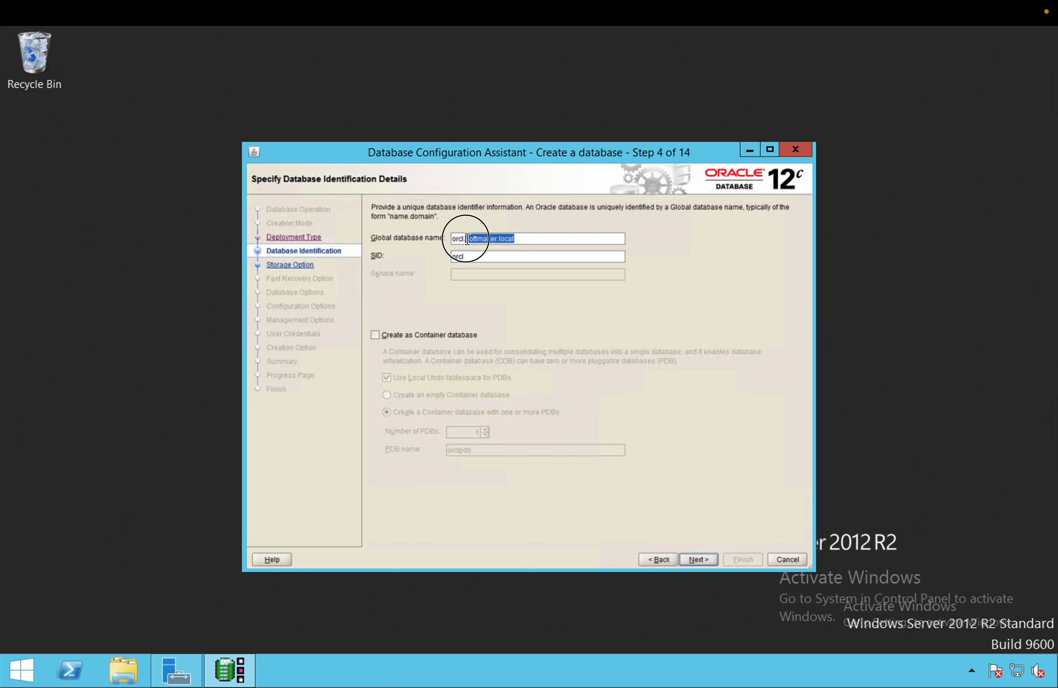
click(702, 554)
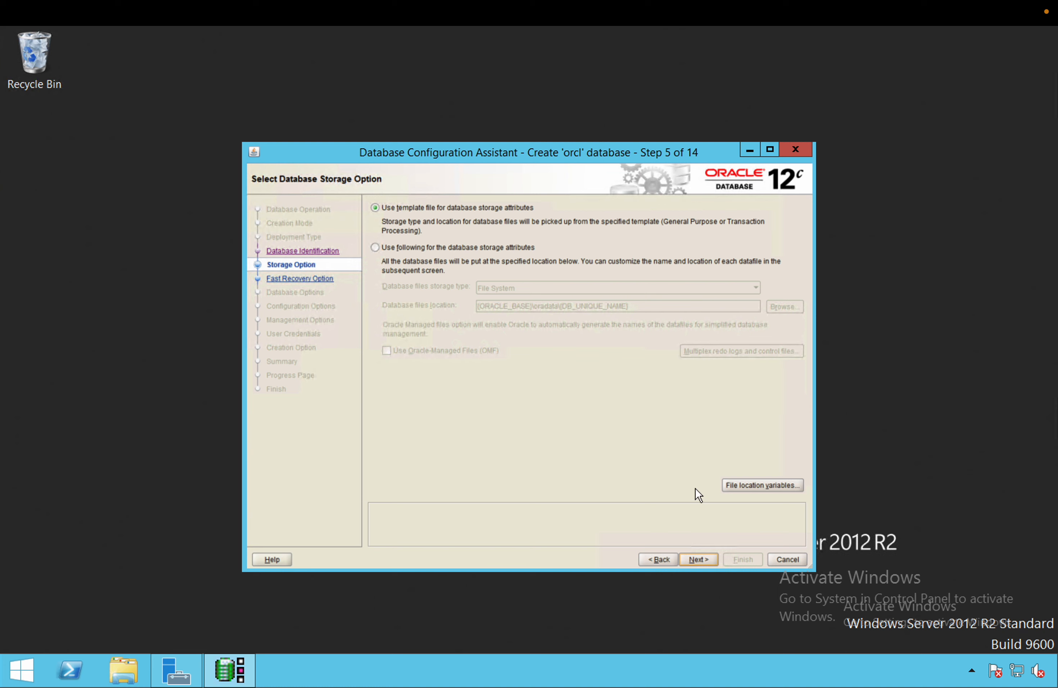
Keep 'Use template file for database storage attributes' and continue to Fast Recovery Option
click(698, 559)
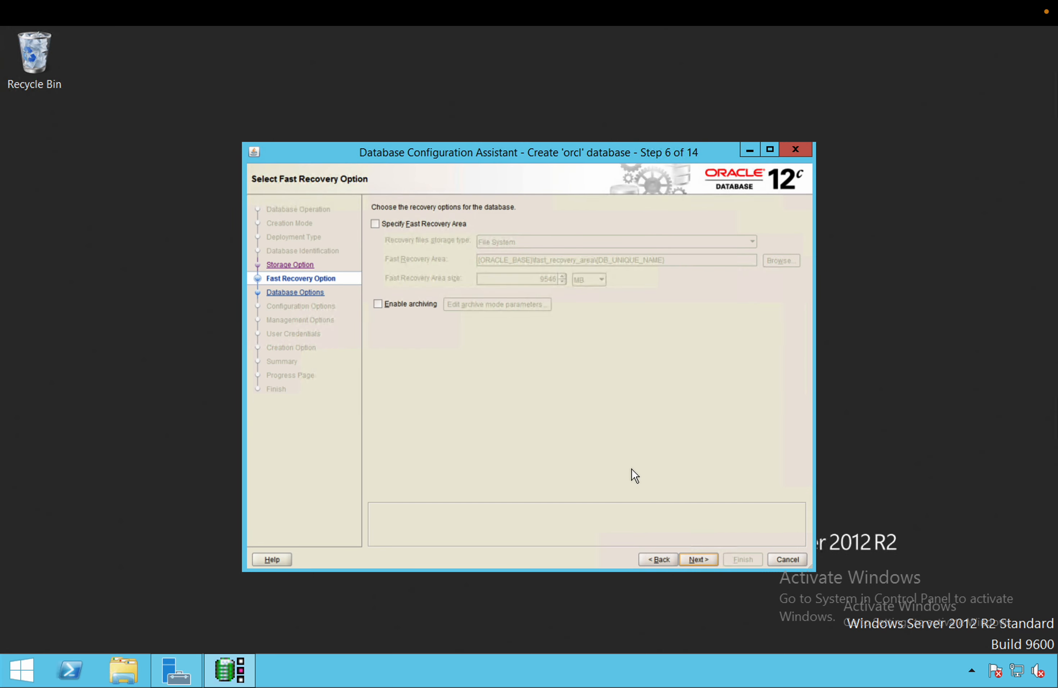
Leave fast recovery area and archiving unchecked and continue to Network Configuration
click(692, 556)
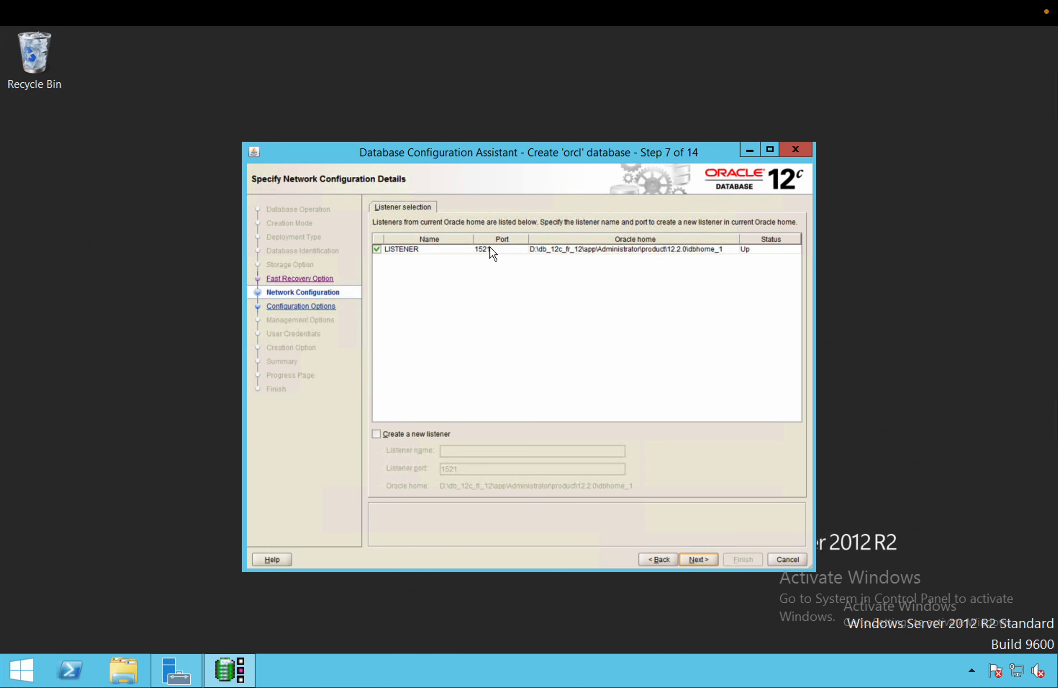
Keep LISTENER selected and skip Data Vault and Label Security configuration
click(694, 555)
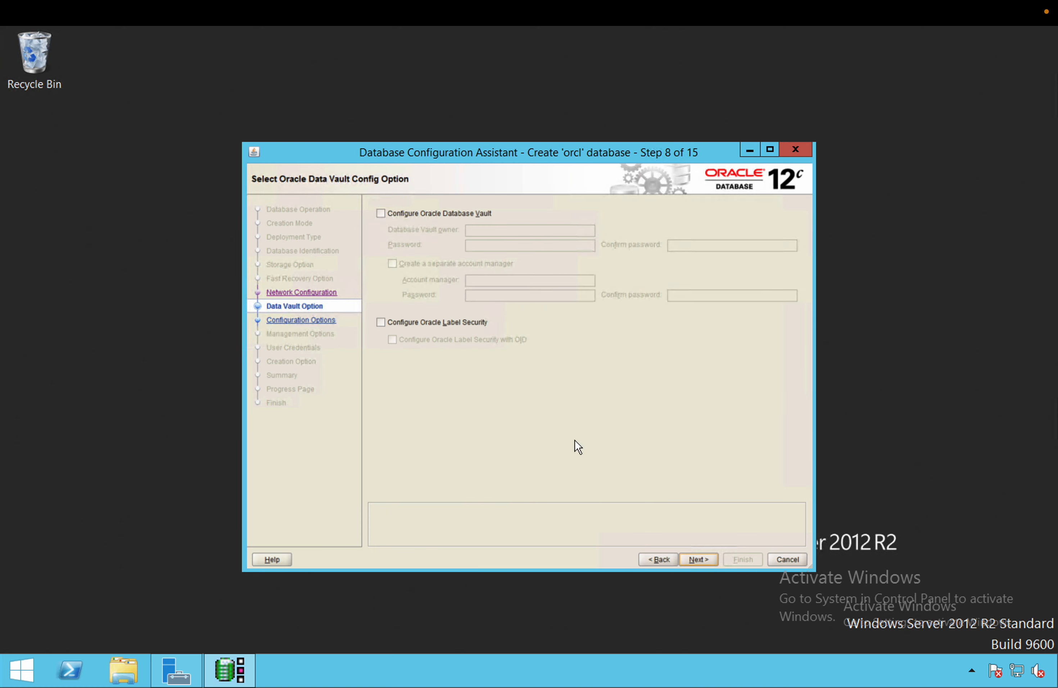
click(711, 558)
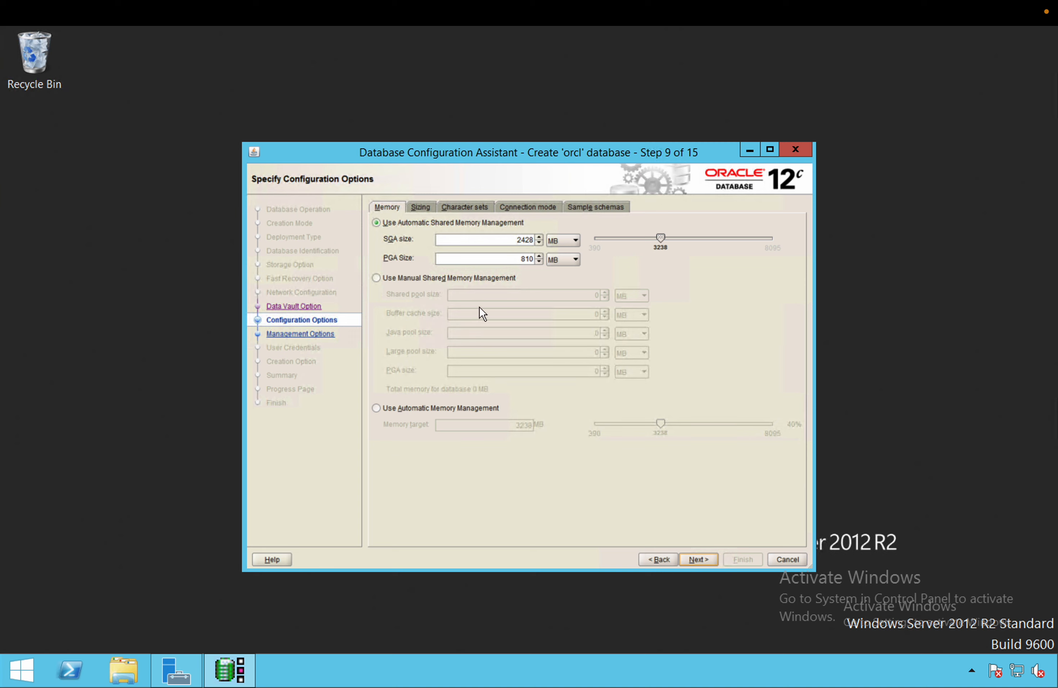
Browse the Sizing, Character sets and Connection mode tabs, then check Add sample schemas
click(430, 208)
click(462, 210)
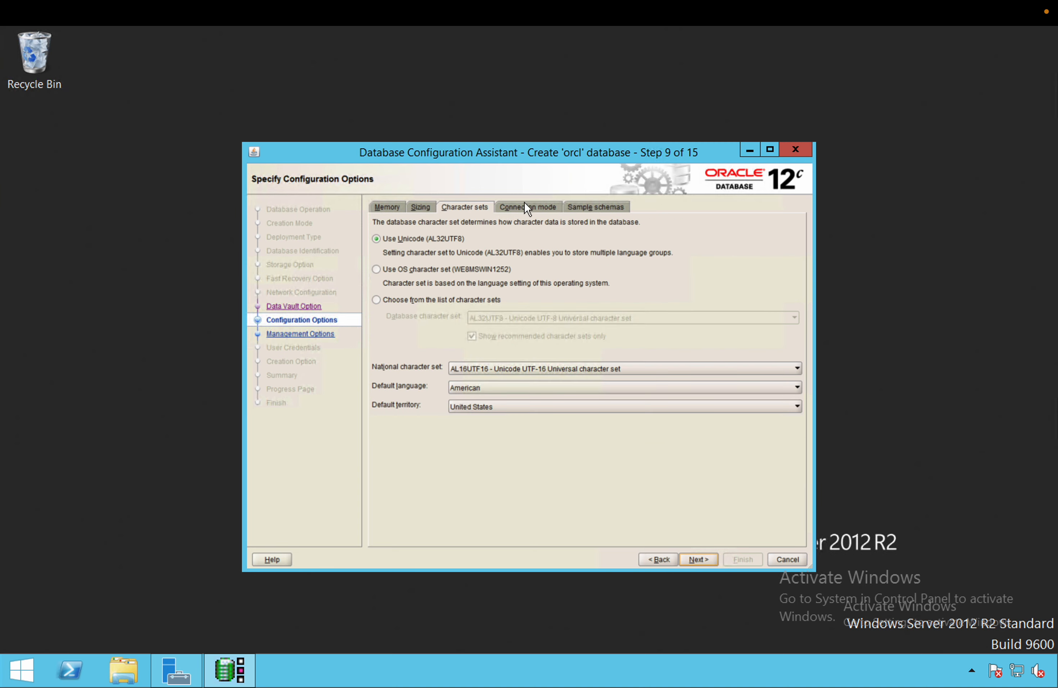
click(532, 209)
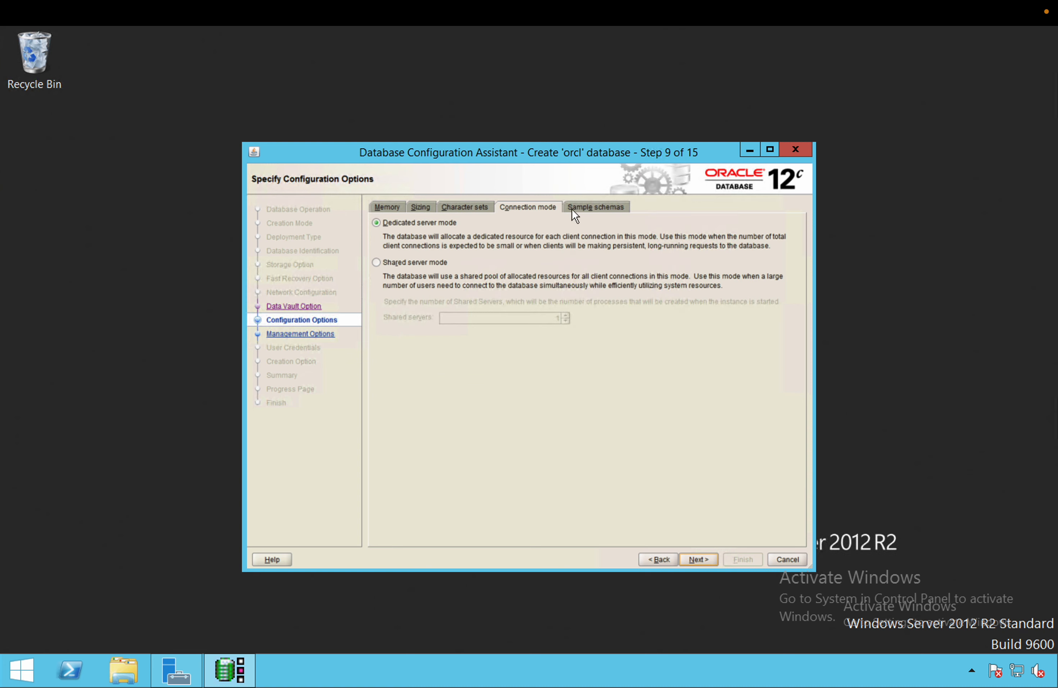
click(581, 208)
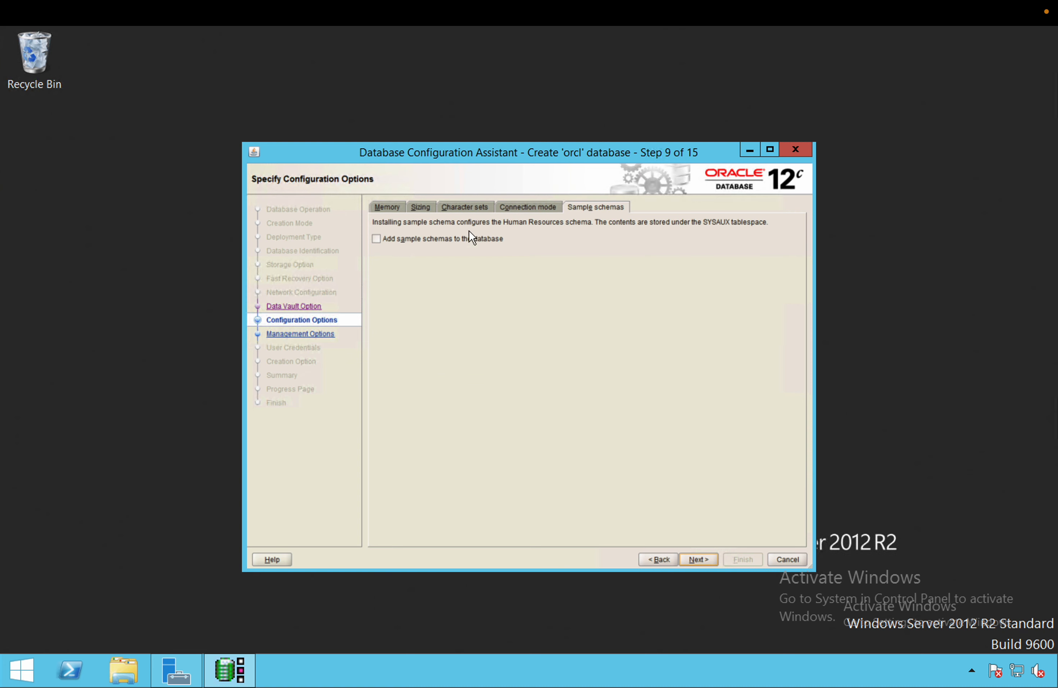
click(377, 239)
Recheck the memory, sizing, character set and connection mode settings, then continue to Management Options
click(532, 207)
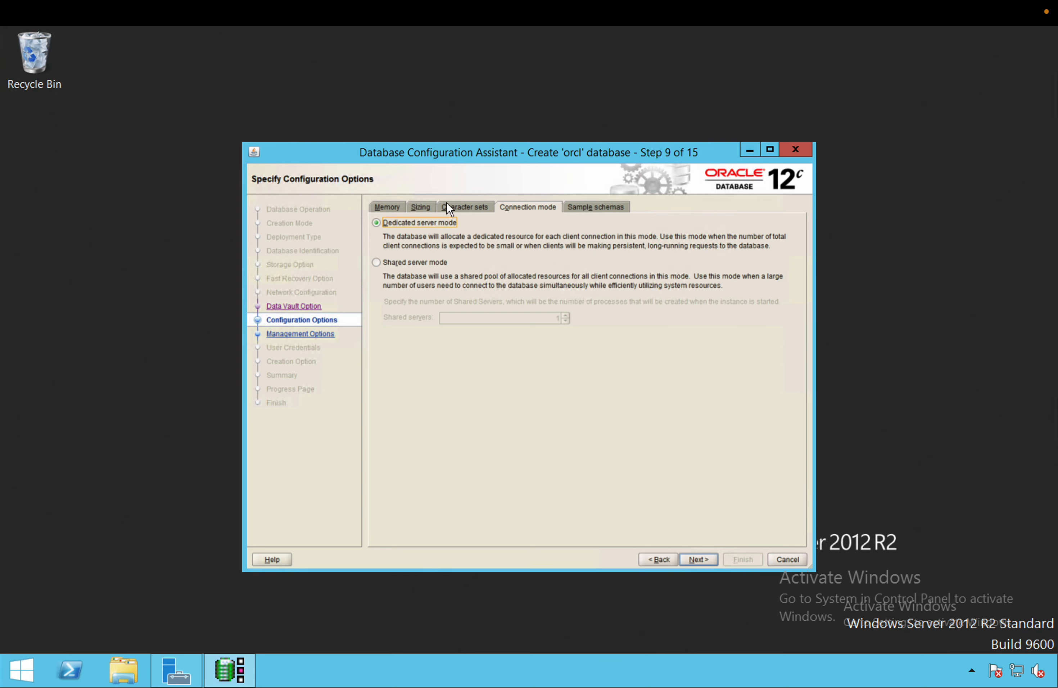
click(469, 208)
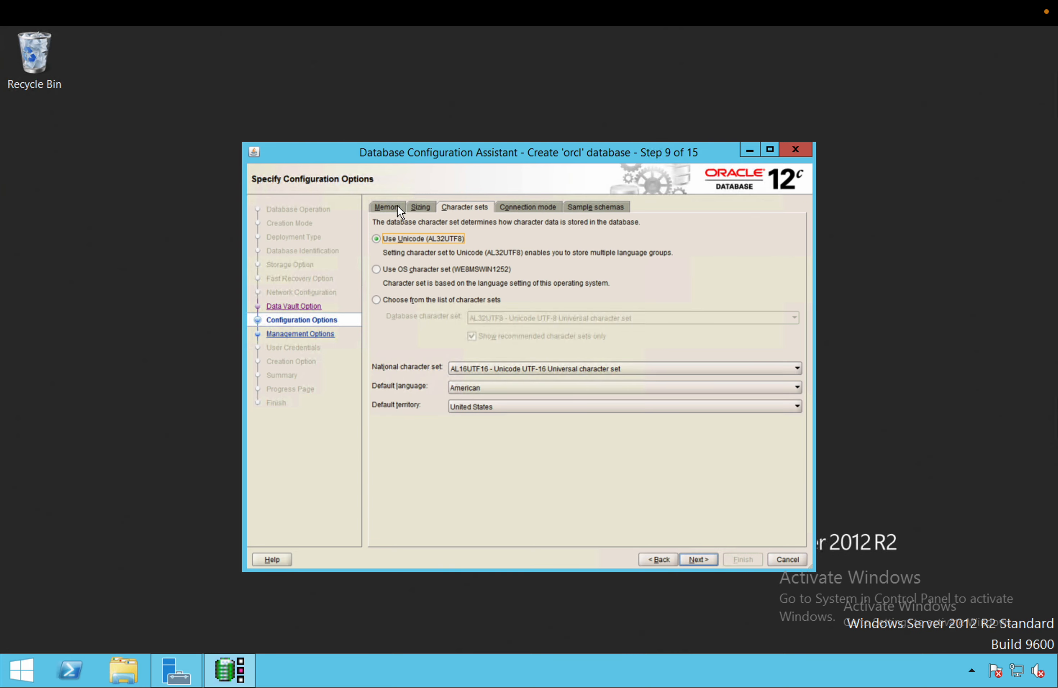
click(419, 205)
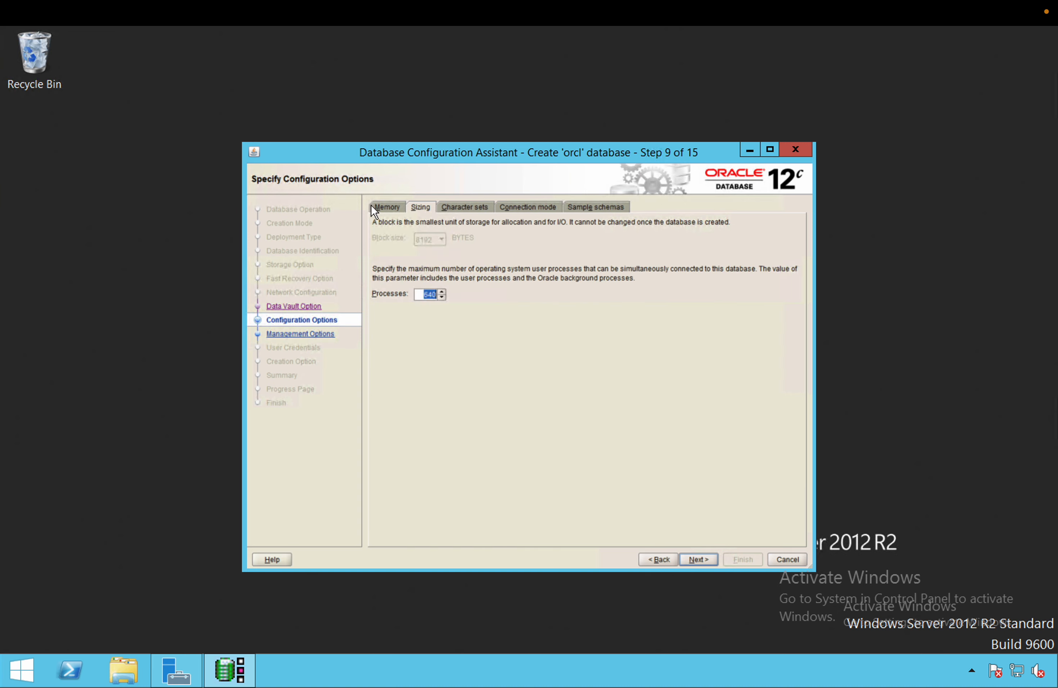
click(379, 205)
click(465, 203)
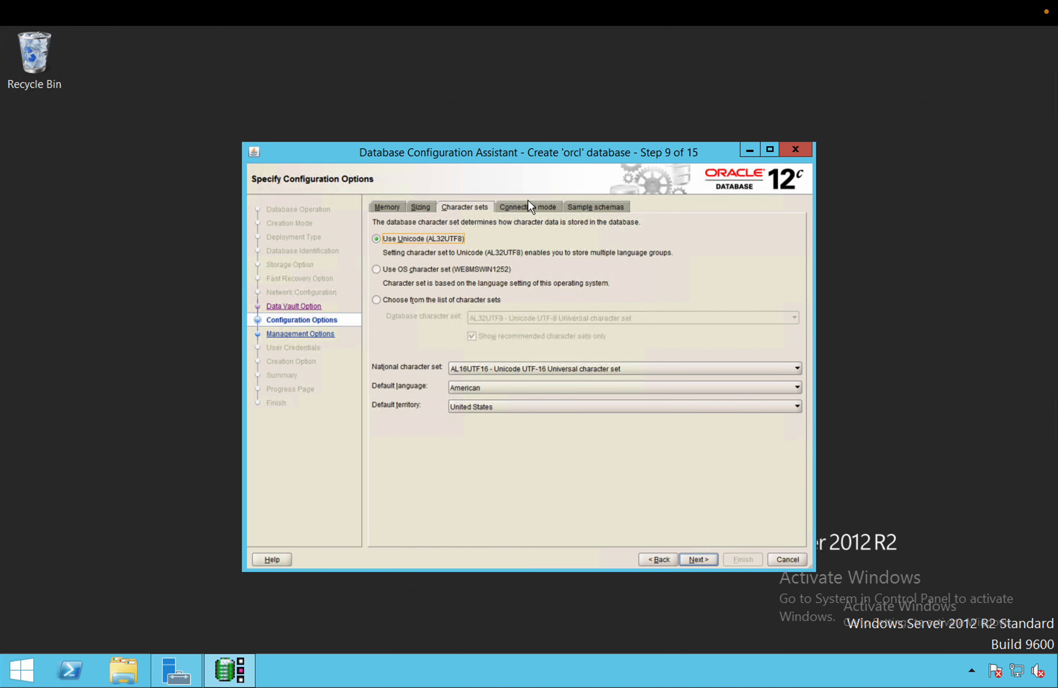
click(531, 206)
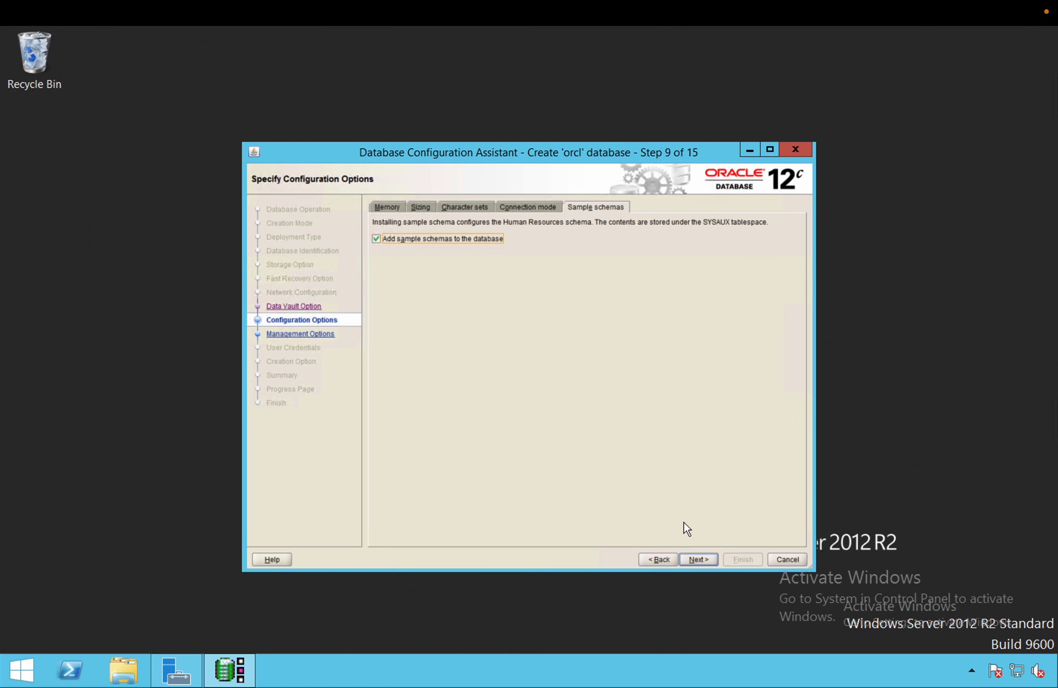
click(695, 560)
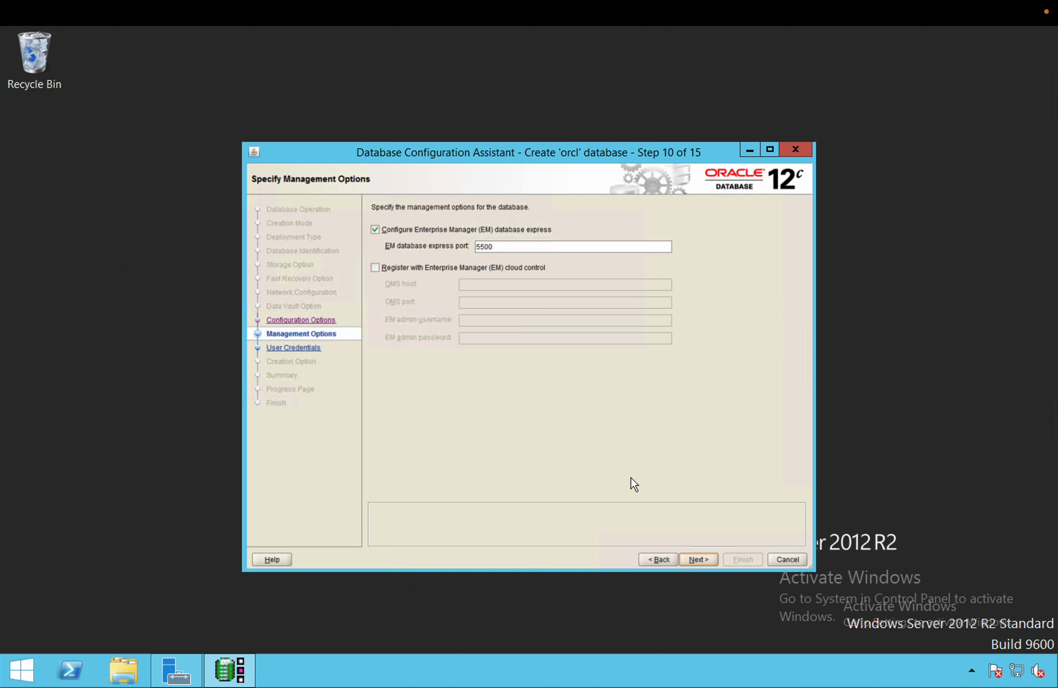
Keep EM Database Express on port 5500 and continue to Database User Credentials
click(699, 559)
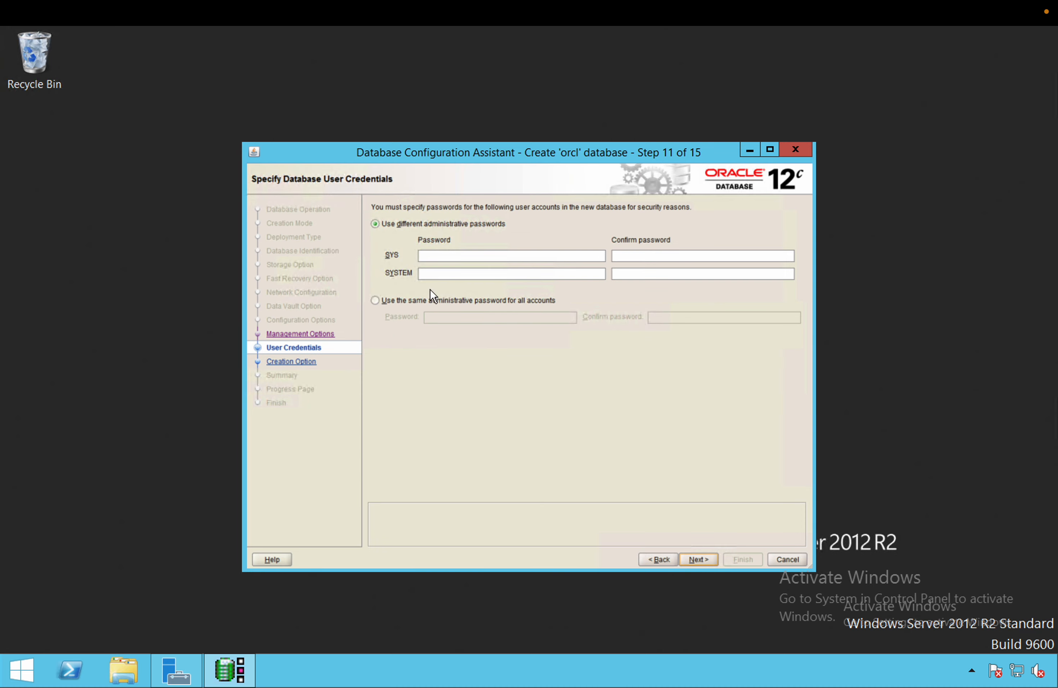
Set one shared password for all administrative accounts and accept the DBT-06208 weak-password warning
click(401, 298)
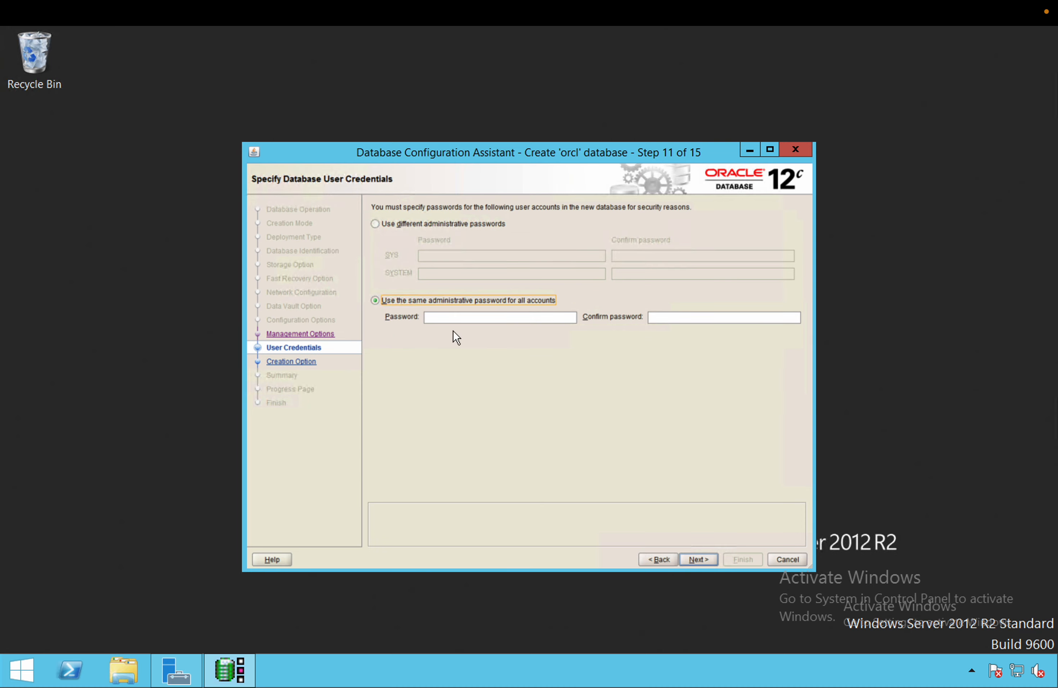
click(464, 318)
text(or)
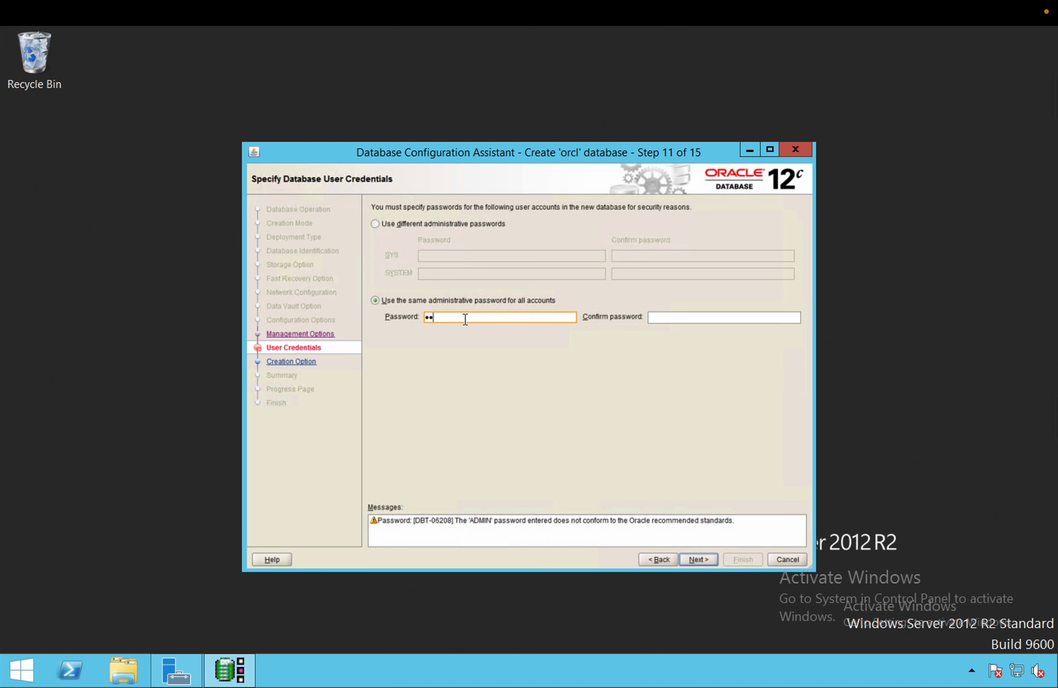
text(acle)
key(Tab)
text(oracle)
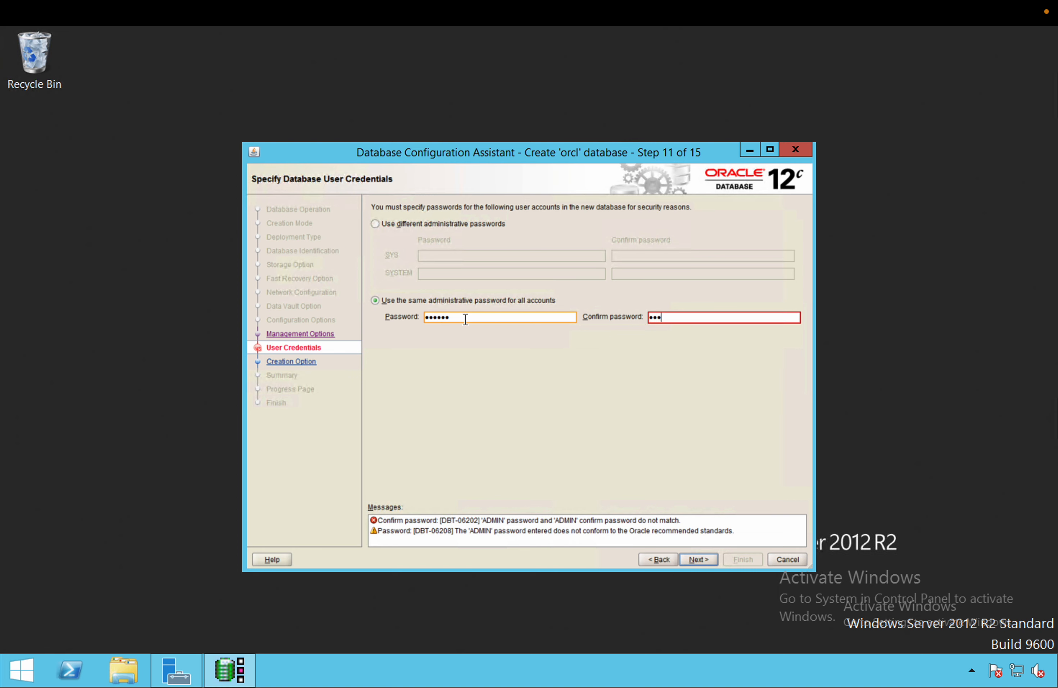
key(Tab)
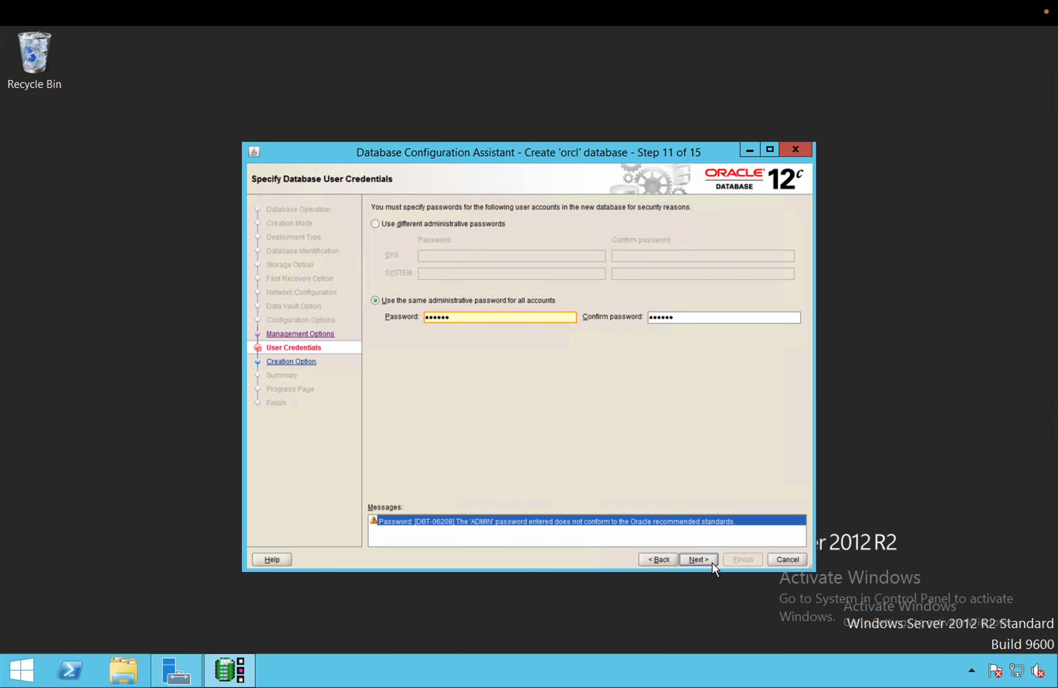
click(698, 560)
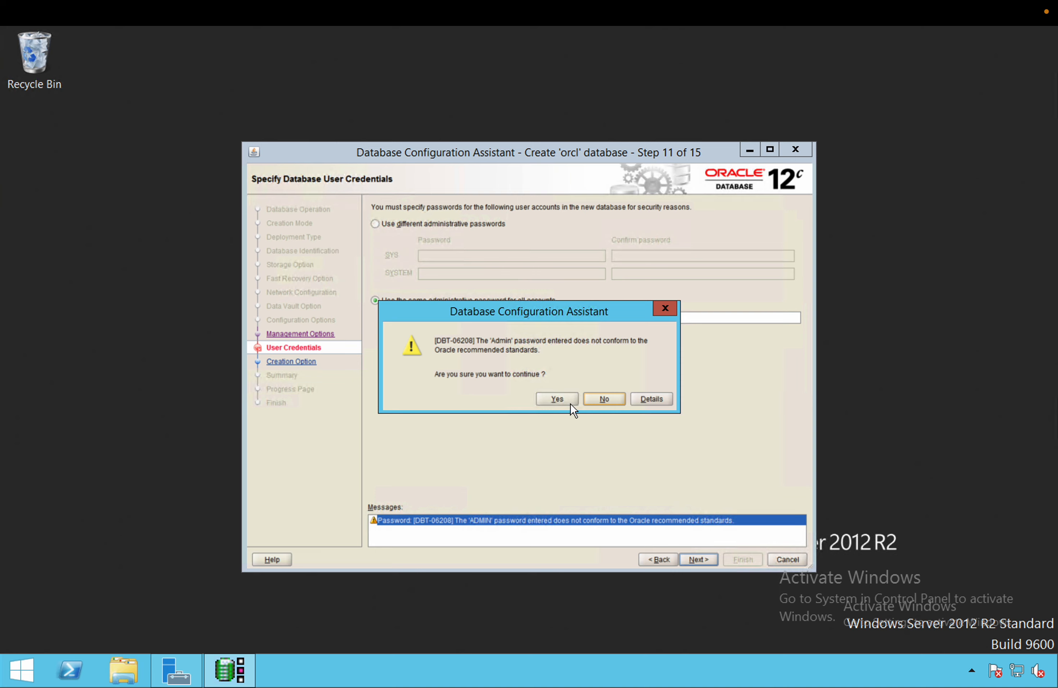
click(559, 399)
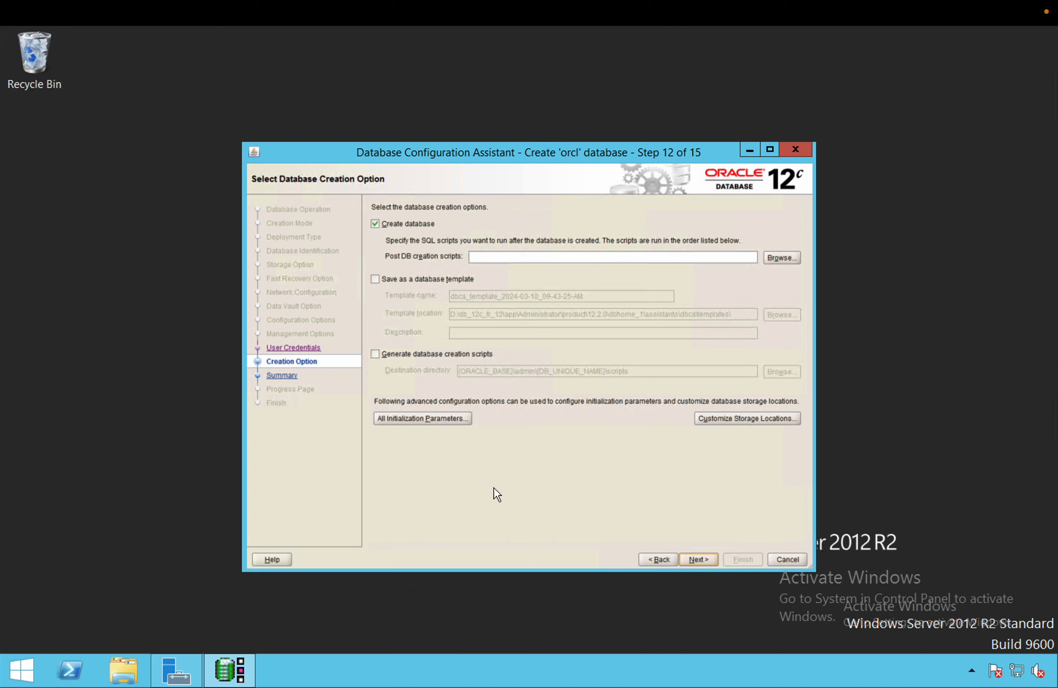
Scroll through the All Initialization Parameters list, close it, and move on to the Summary
click(438, 419)
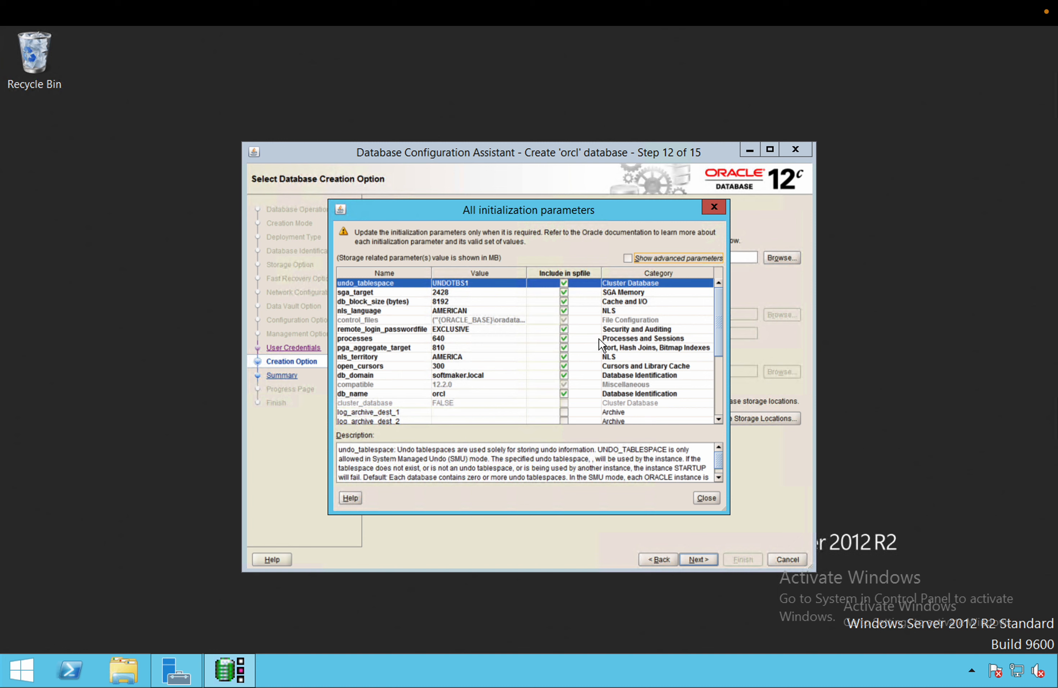
scroll(601, 345, down, 5)
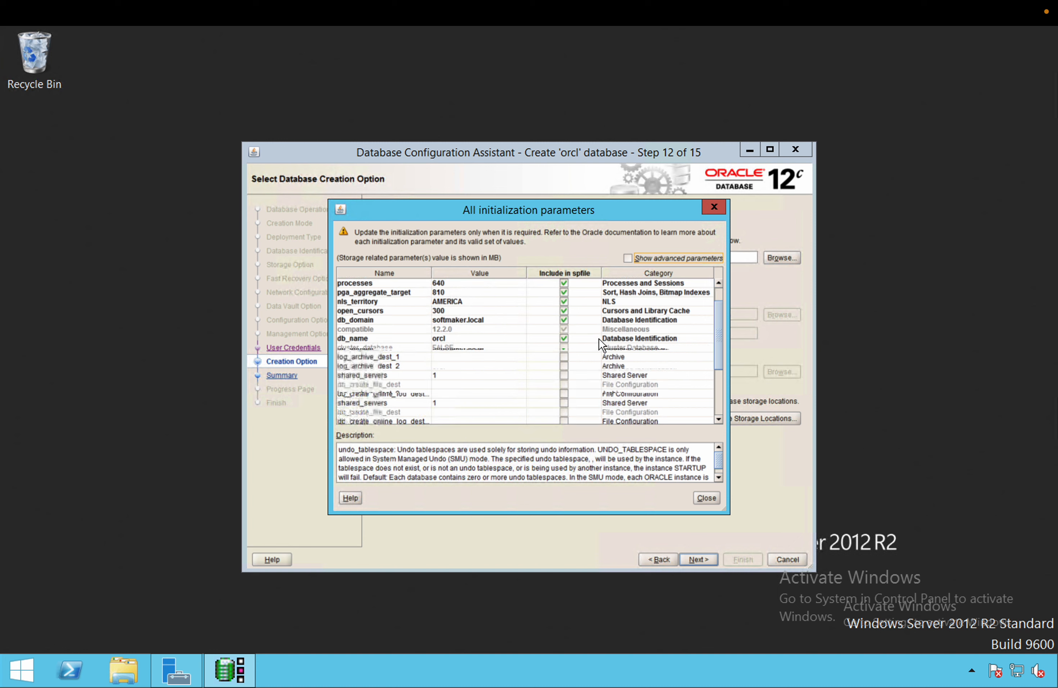
click(710, 501)
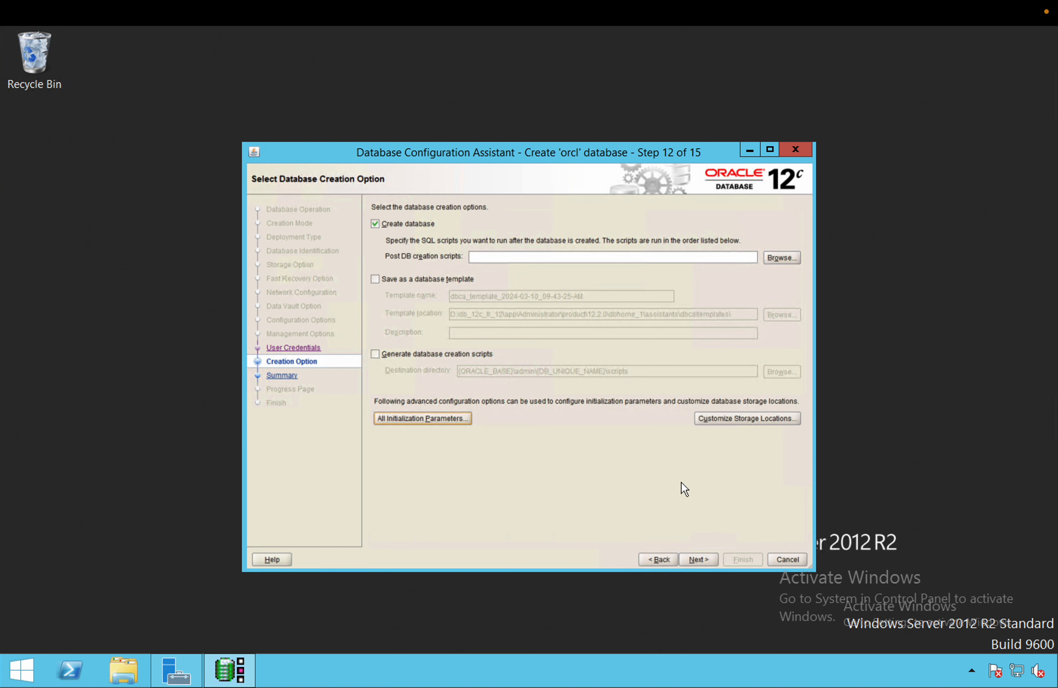
click(695, 559)
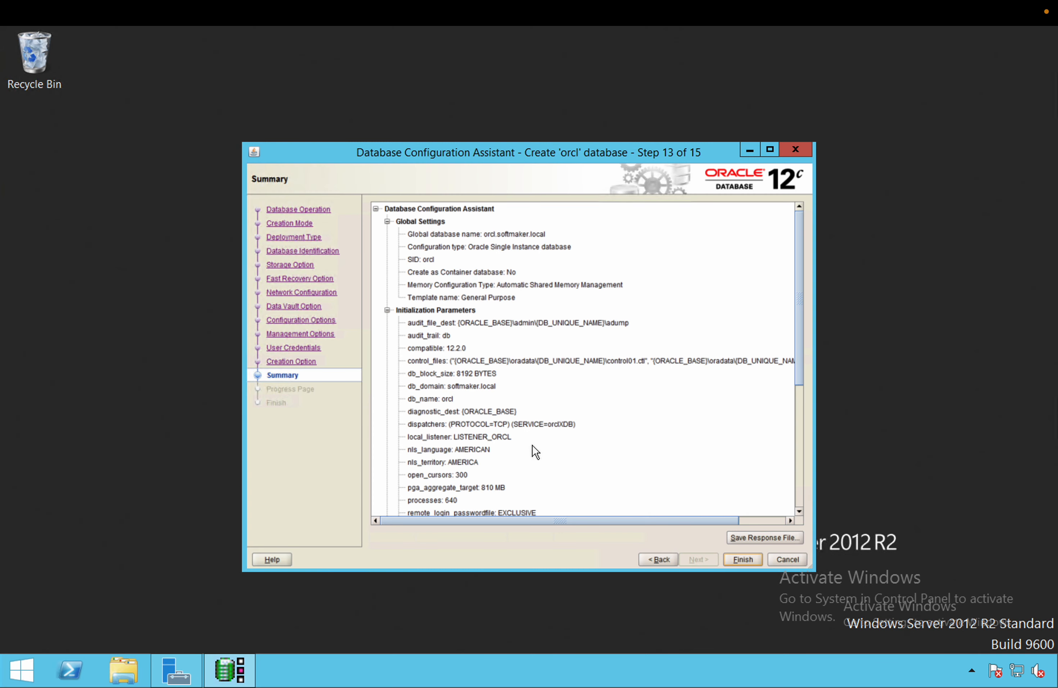
Finish the wizard from the Summary page to begin creating orcl.softmaker.local
click(733, 561)
click(733, 561)
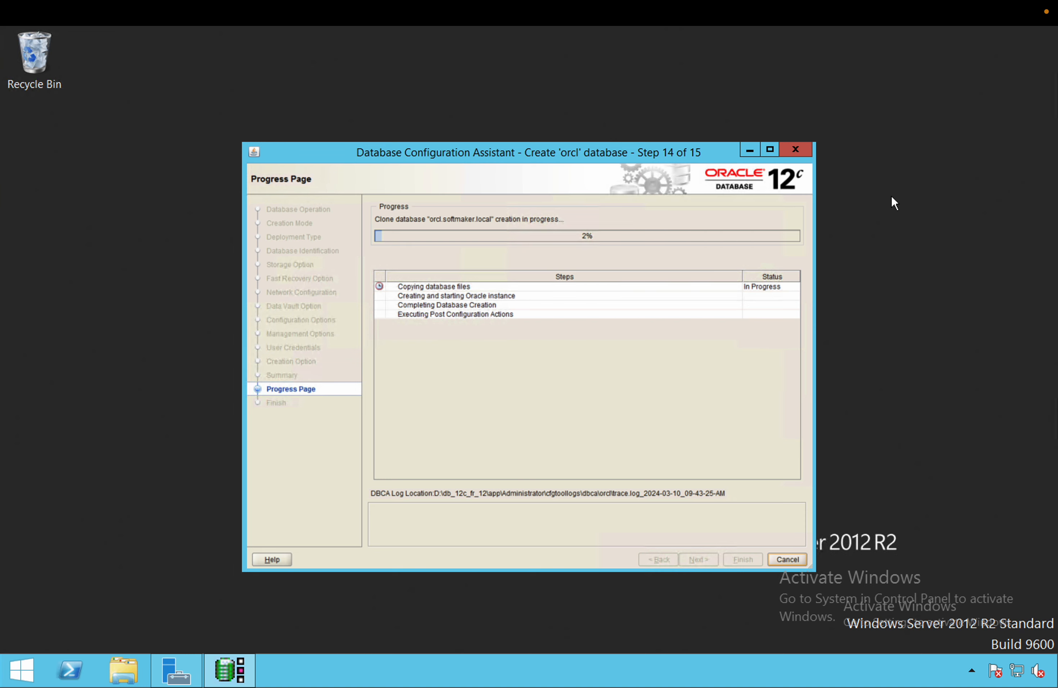
right_click(899, 157)
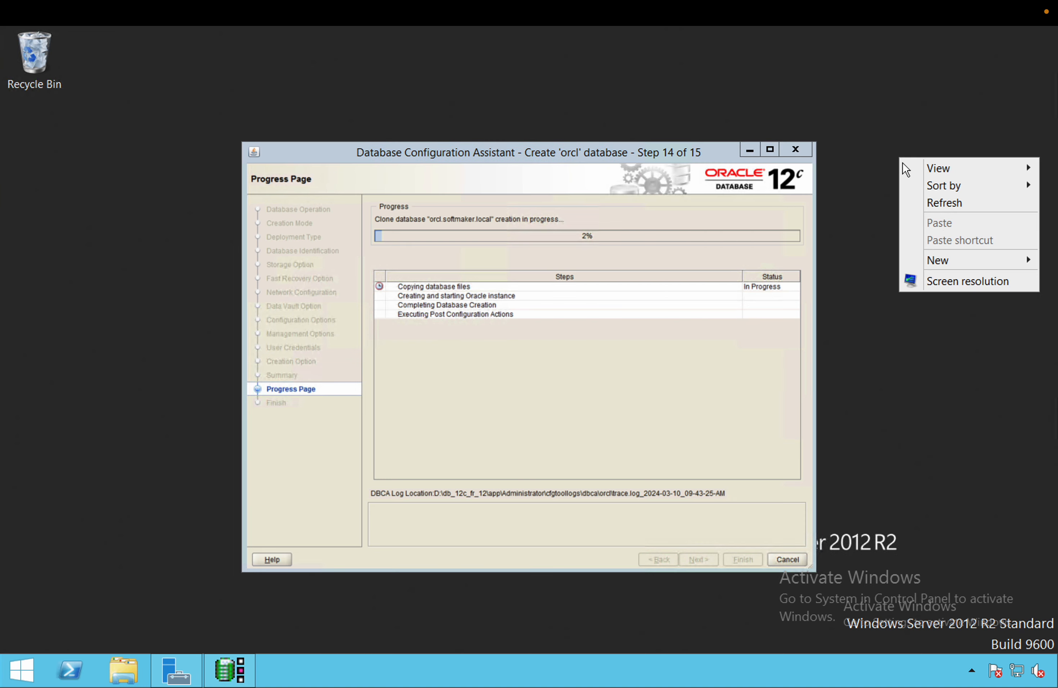
click(943, 204)
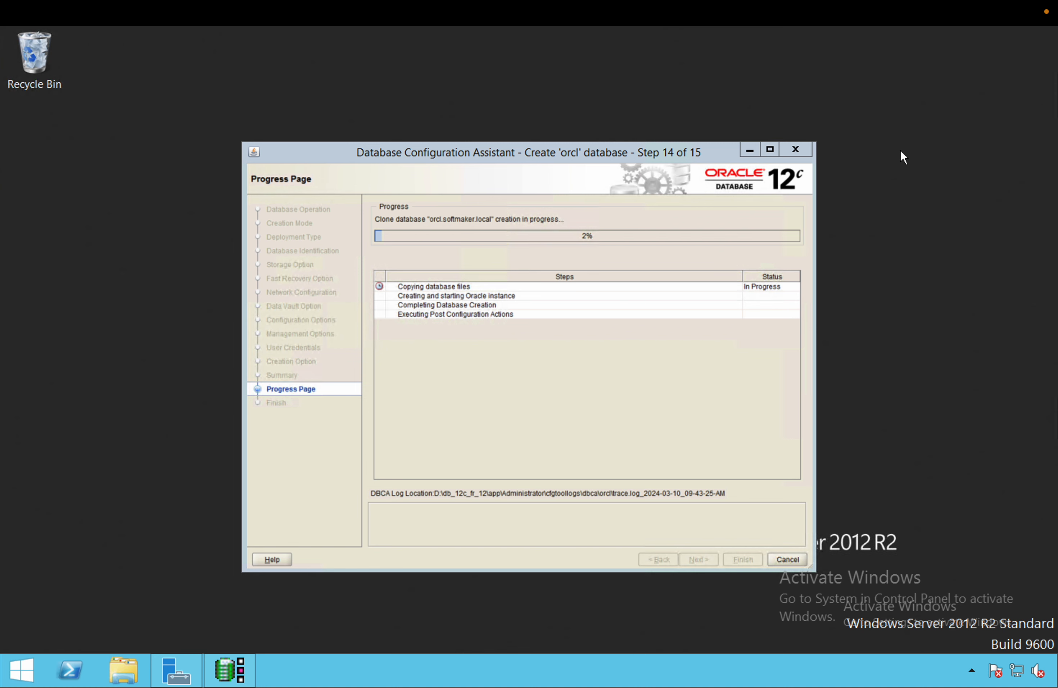